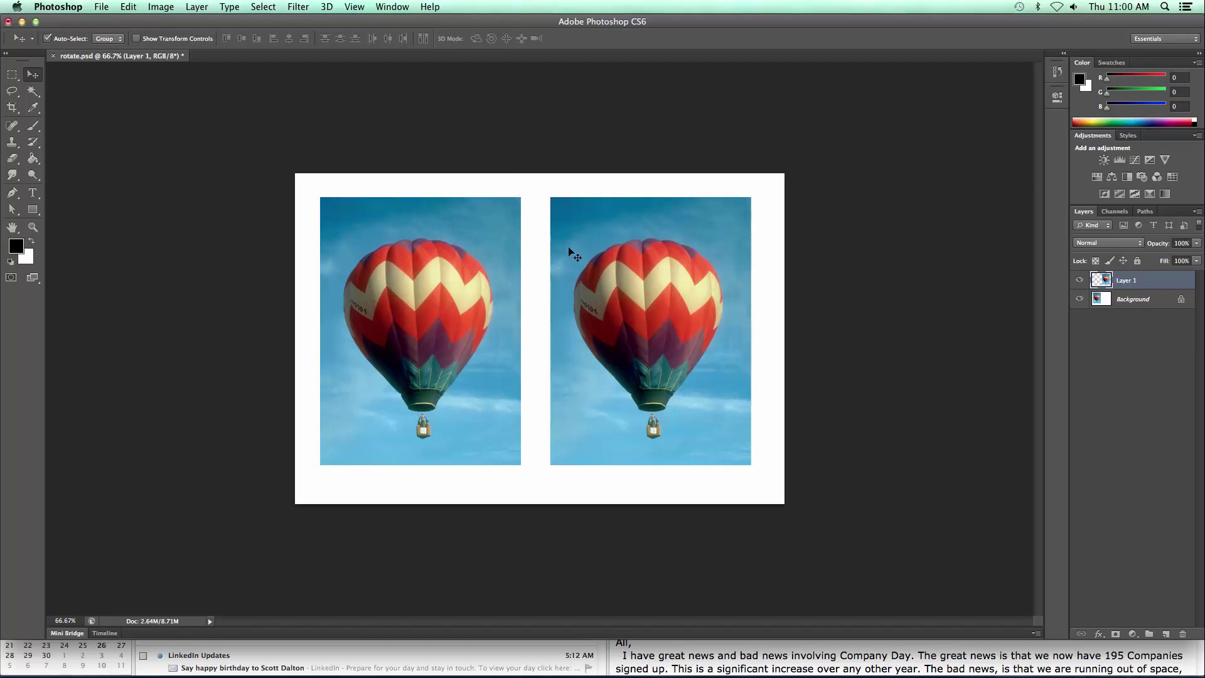
# Rotate the balloon photo on Layer 1 clockwise by about 15.74 degrees and apply the transformation.
pyautogui.click(137, 40)
pyautogui.moveTo(760, 207); pyautogui.dragTo(784, 244)
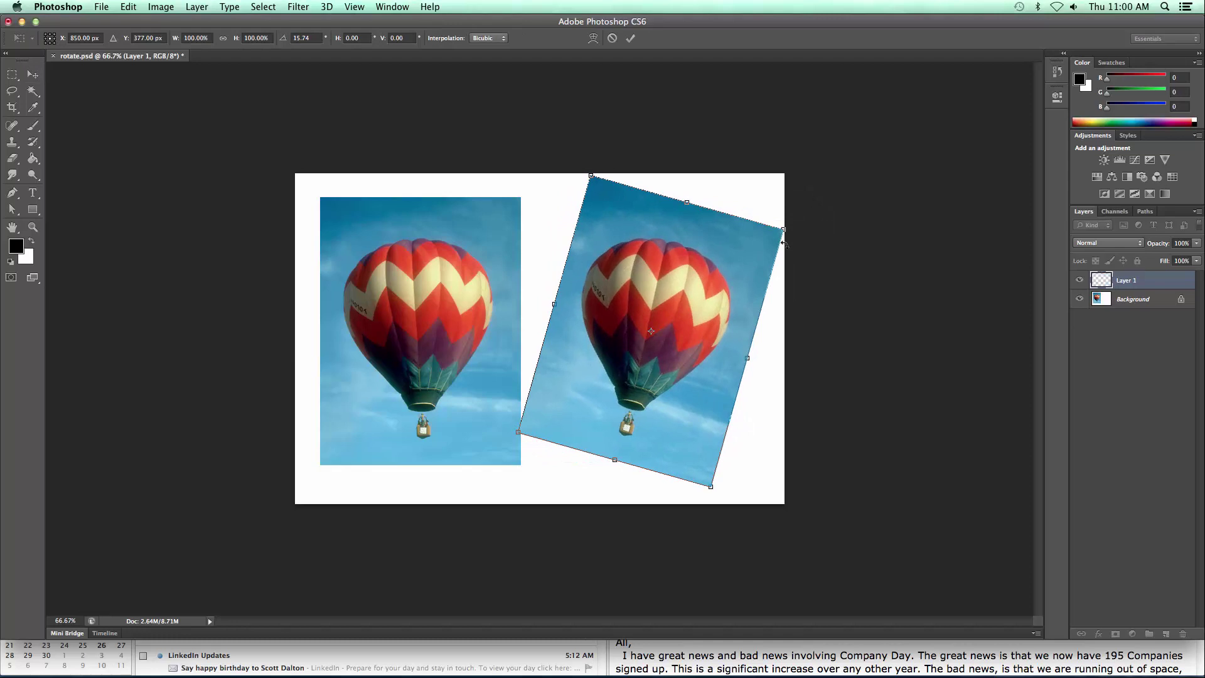
pyautogui.click(630, 39)
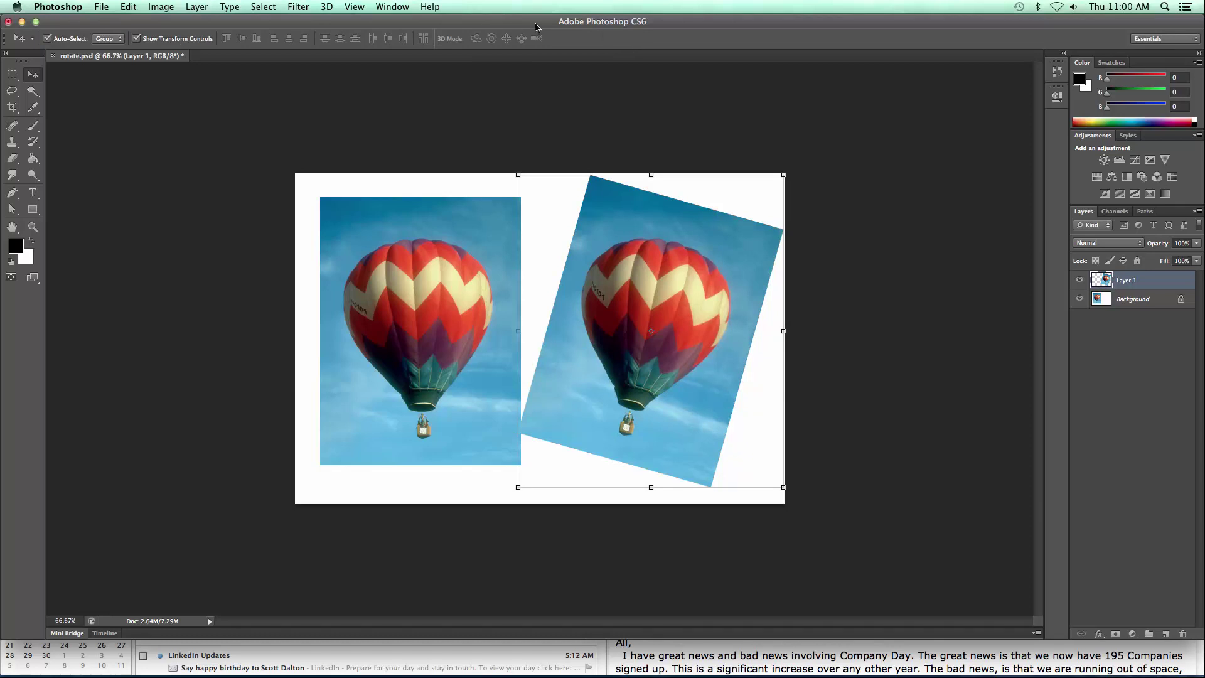
# Load the saved "right rectangle" channel as a new selection and hide the transform controls.
pyautogui.click(265, 9)
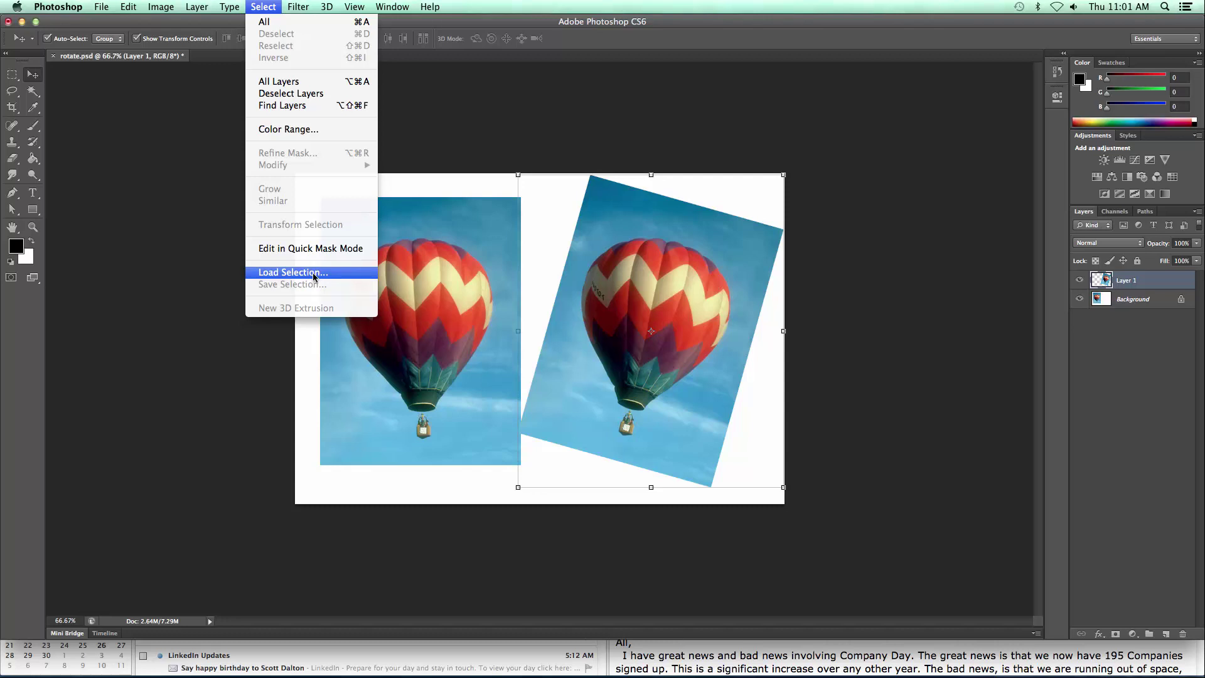
pyautogui.click(293, 273)
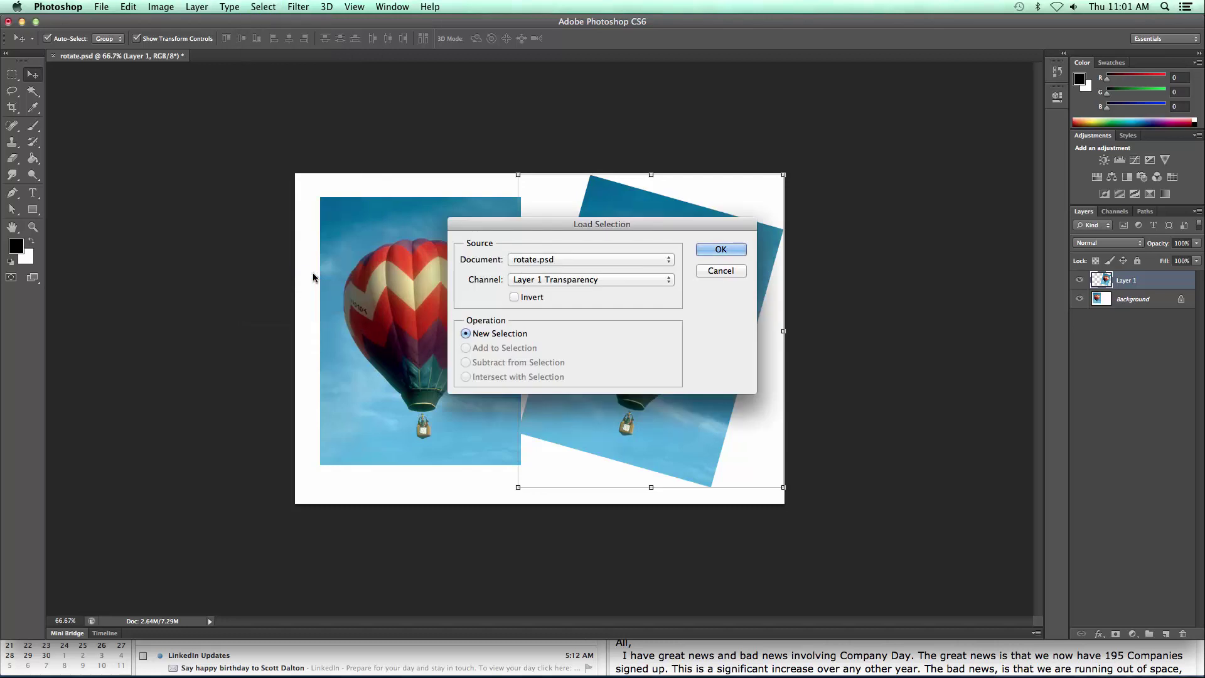
pyautogui.click(575, 280)
pyautogui.click(564, 298)
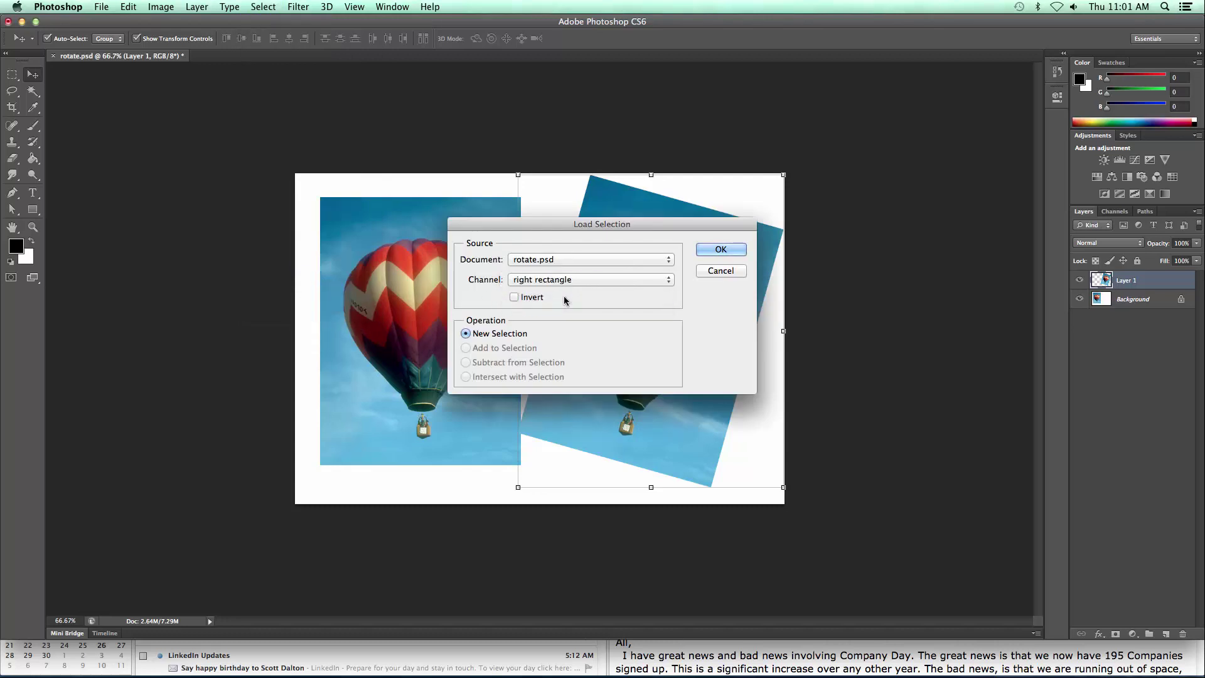
pyautogui.click(722, 250)
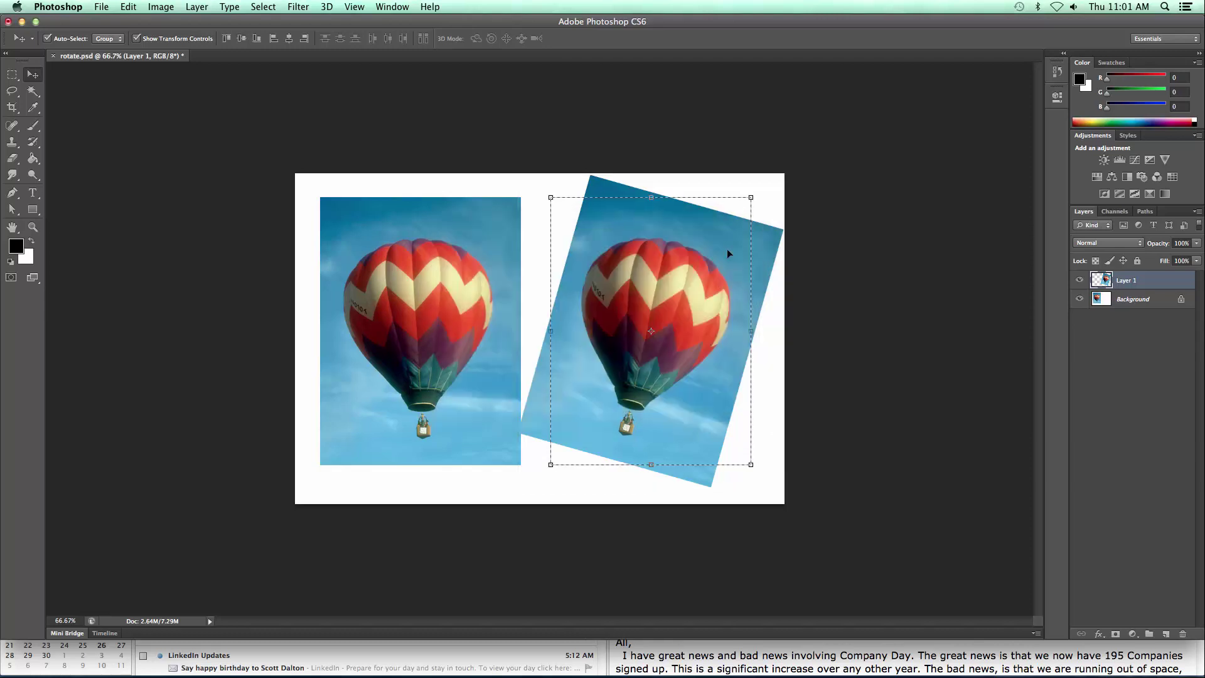
pyautogui.click(136, 39)
# Invert the selection and clear the parts of the rotated photo outside the rectangle, with the Background layer hidden.
pyautogui.click(263, 7)
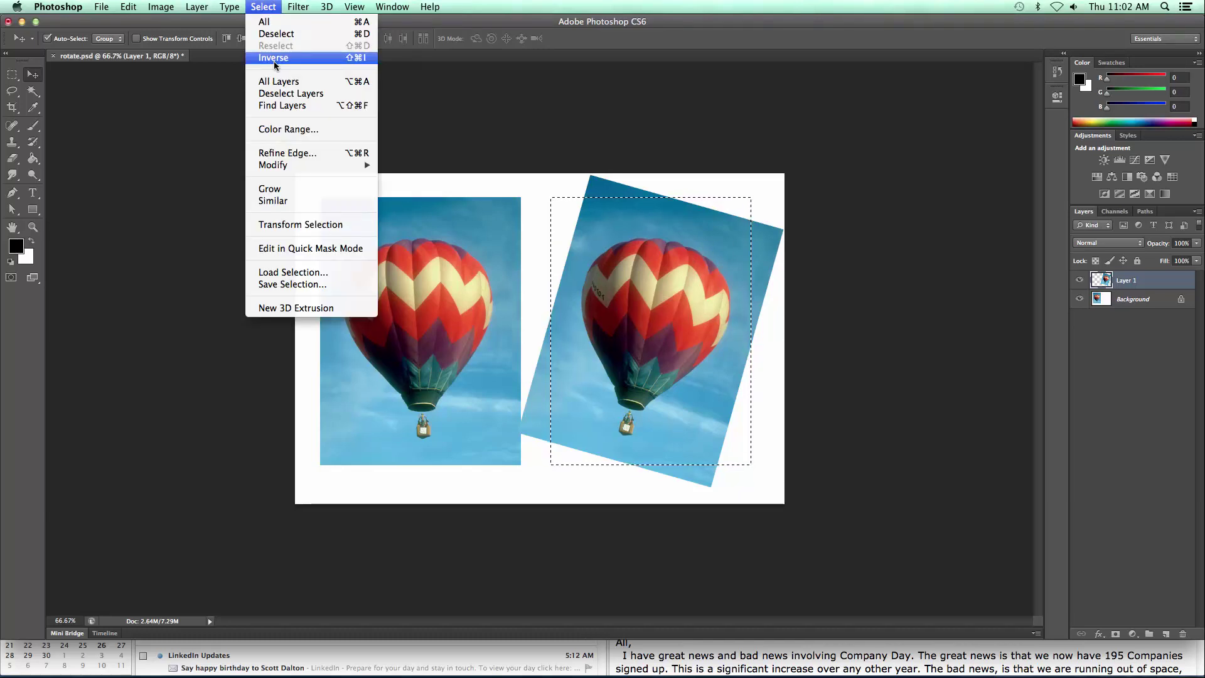
pyautogui.click(361, 58)
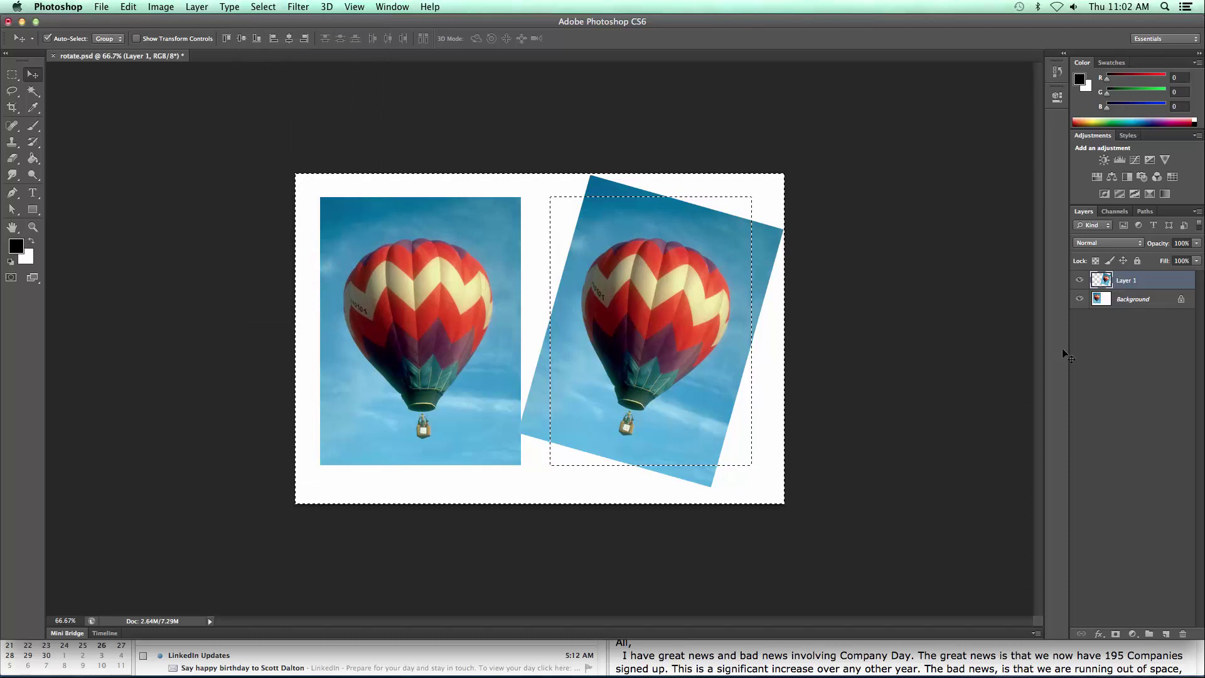
pyautogui.click(1080, 299)
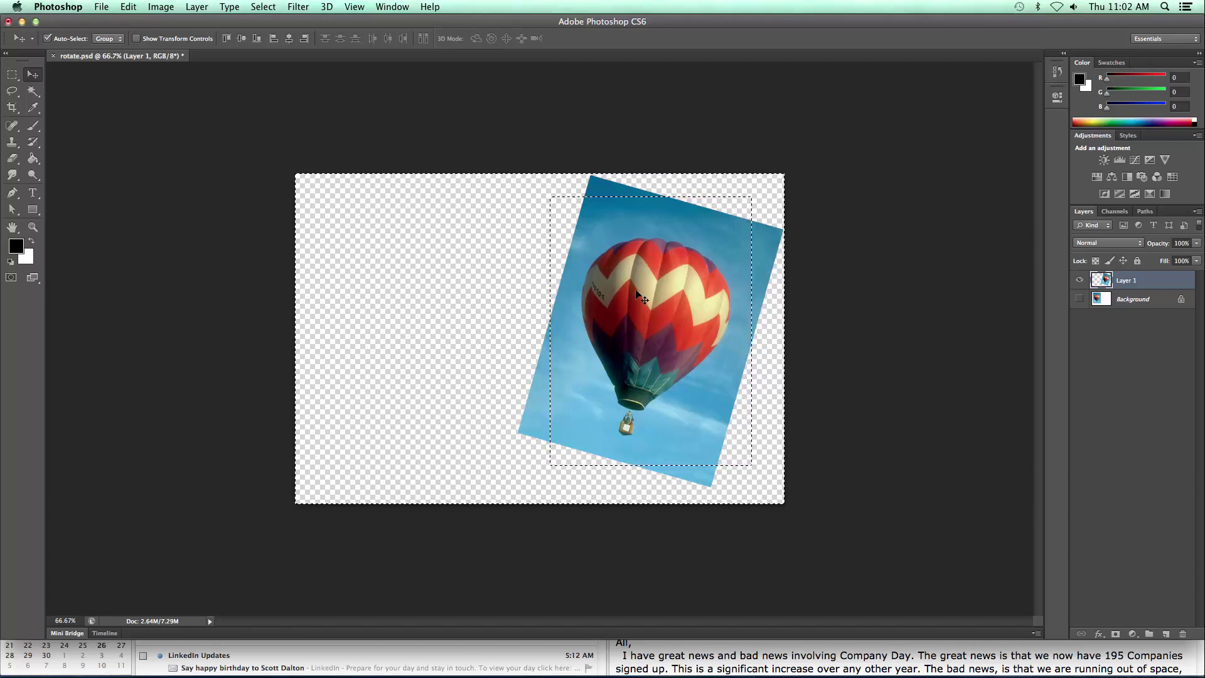
pyautogui.press('super+z')
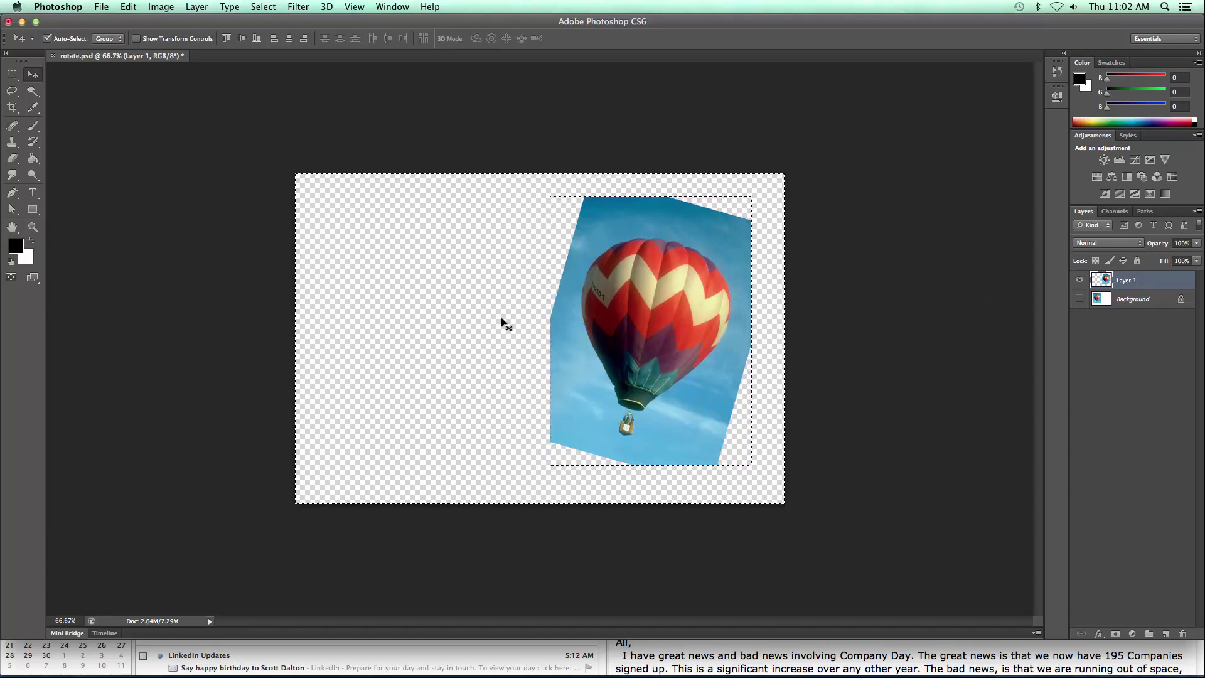
# Invert the selection back to the rectangle and switch the document to full-screen mode with the menu bar.
pyautogui.press('super+d')
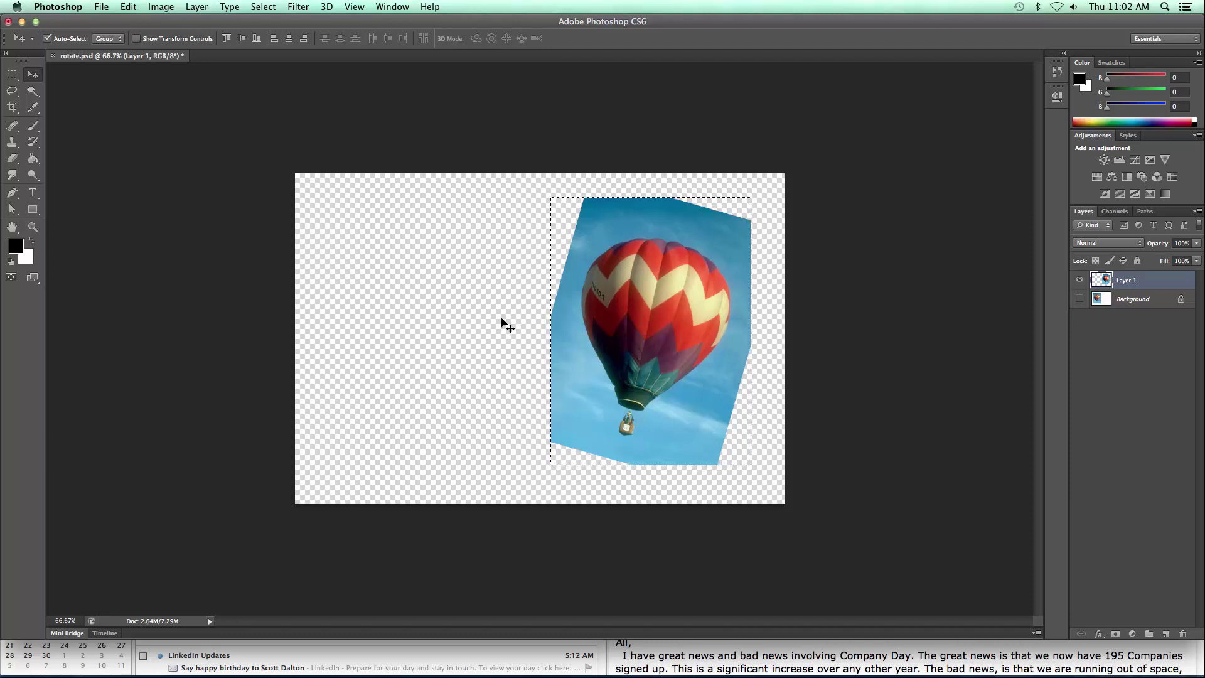
pyautogui.press('super+1')
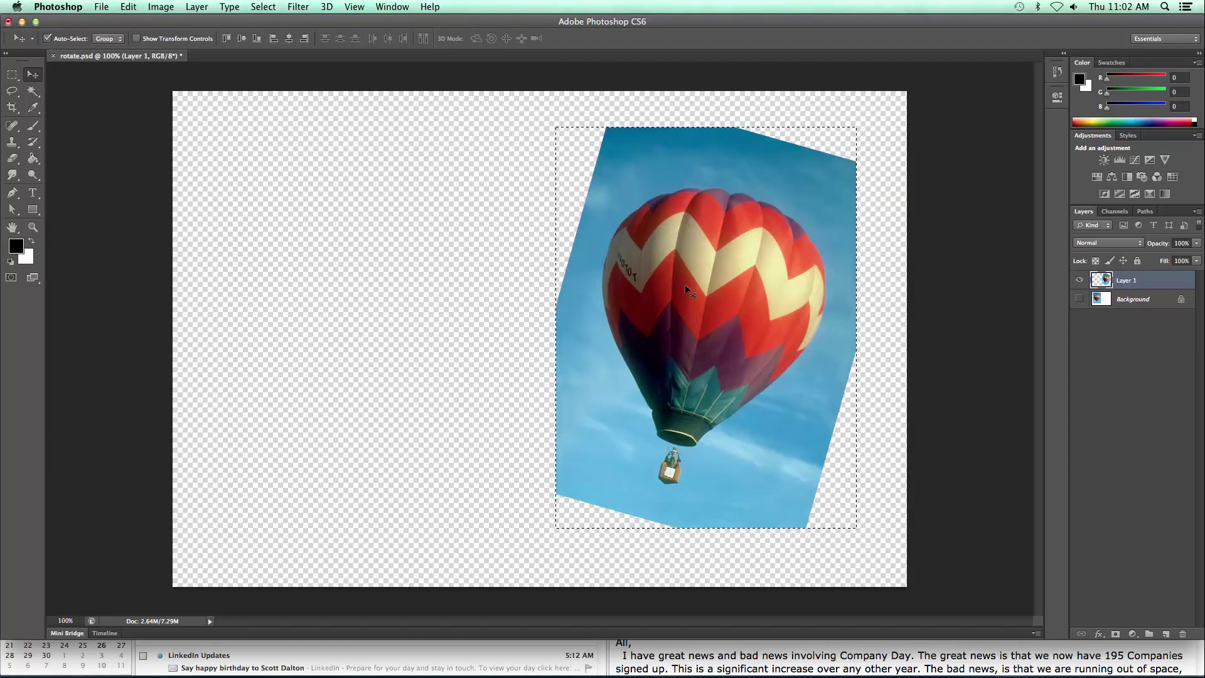
pyautogui.press('f')
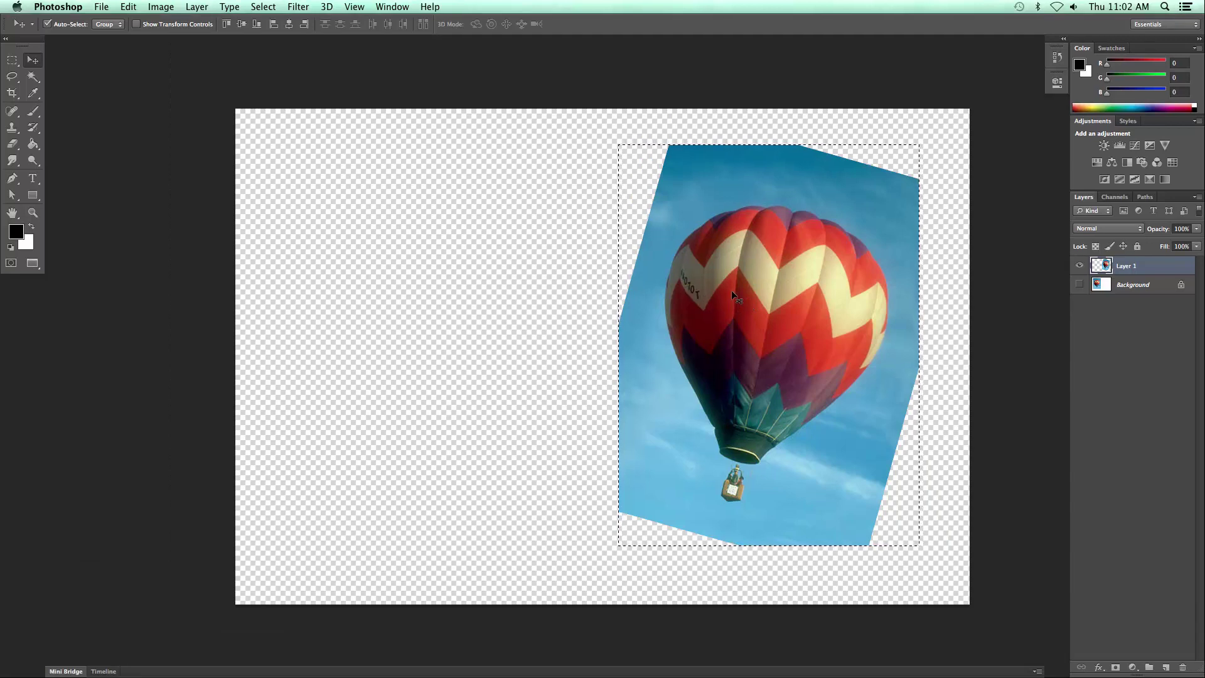
pyautogui.hscroll(5, 728, 286)
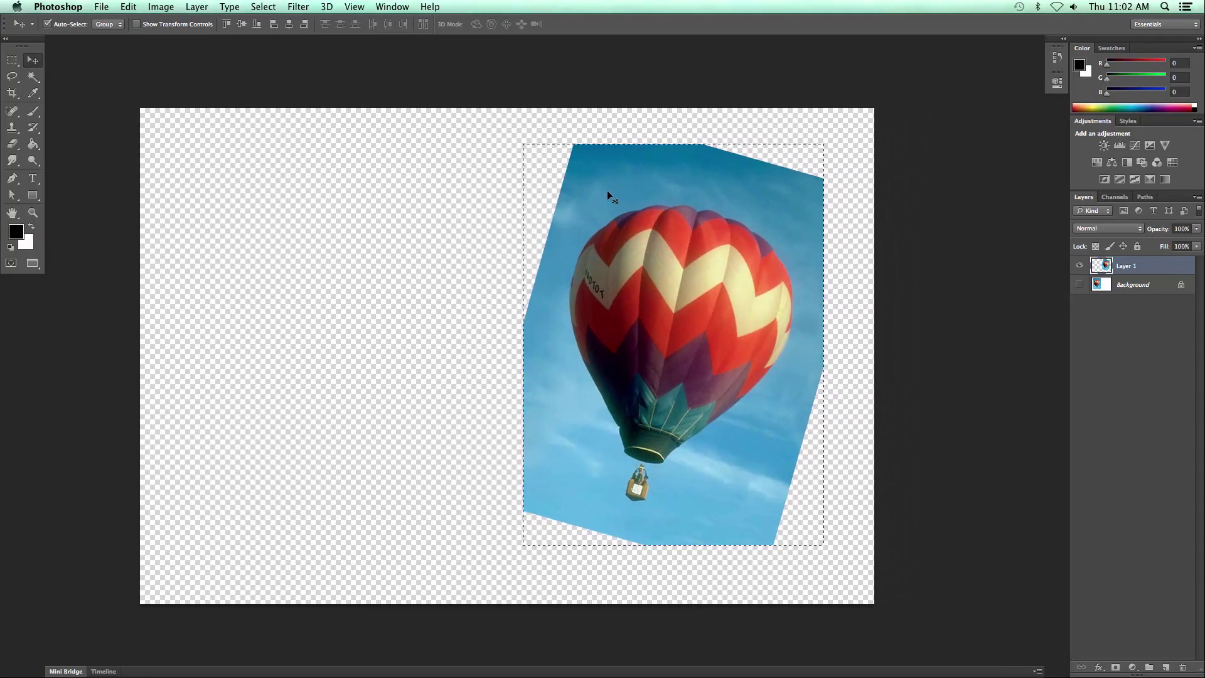
pyautogui.press('super+plus')
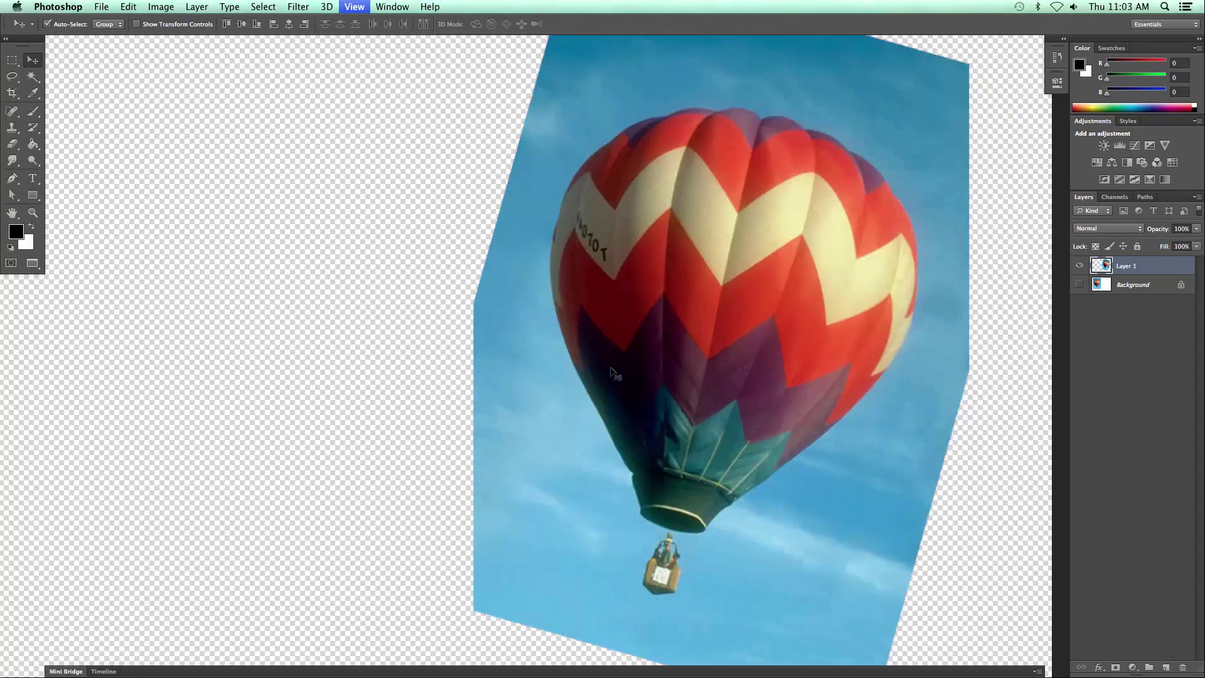
pyautogui.press('super+plus')
pyautogui.press('super+plus')
pyautogui.moveTo(606, 255); pyautogui.dragTo(614, 404)
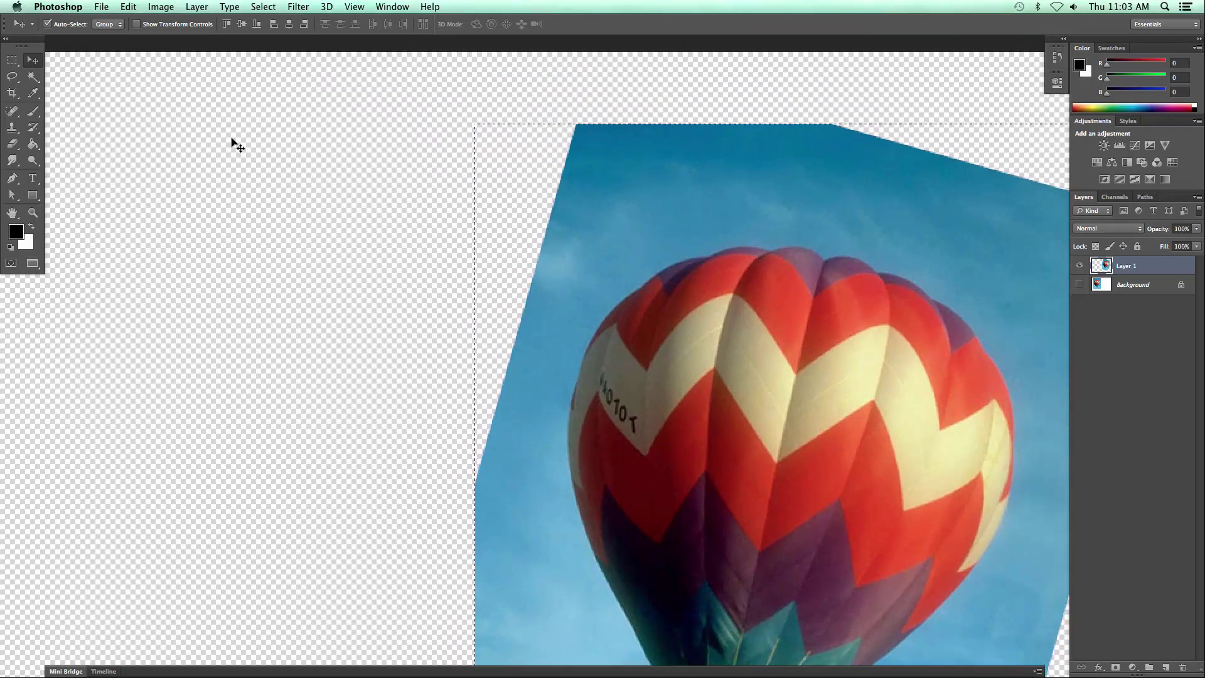
# Clone sky along the slanted upper-left edge of the rotated photo using the Clone Stamp at 100% opacity.
pyautogui.click(12, 132)
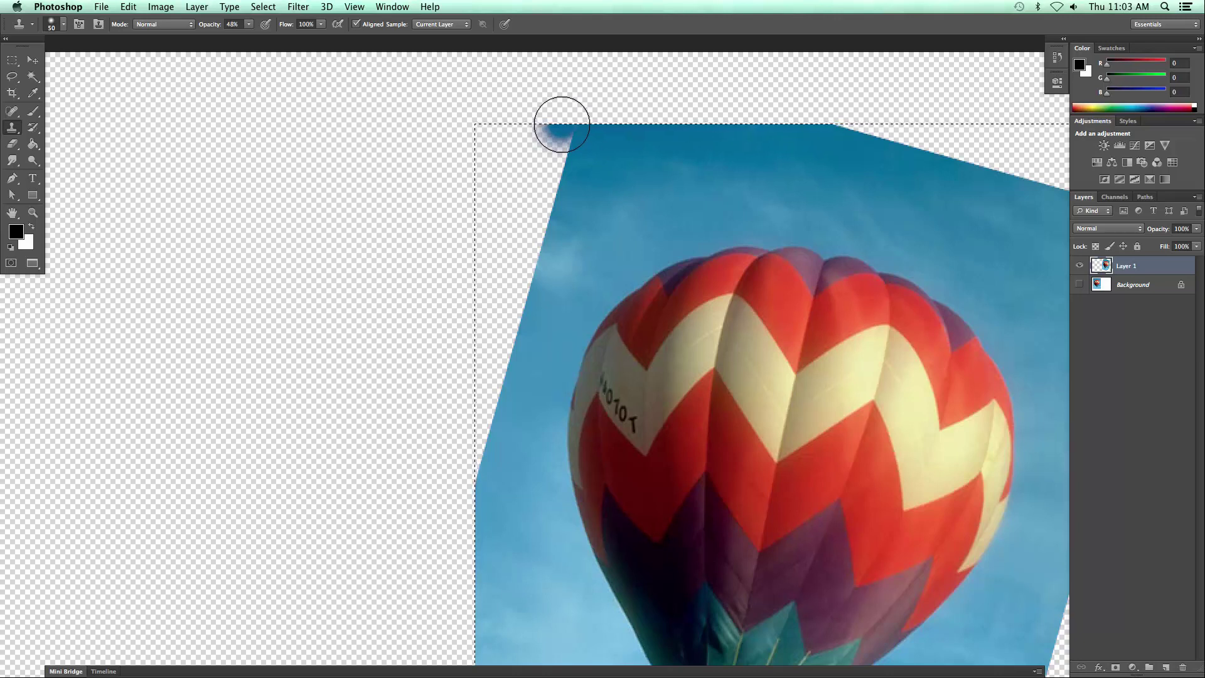
pyautogui.click(551, 160)
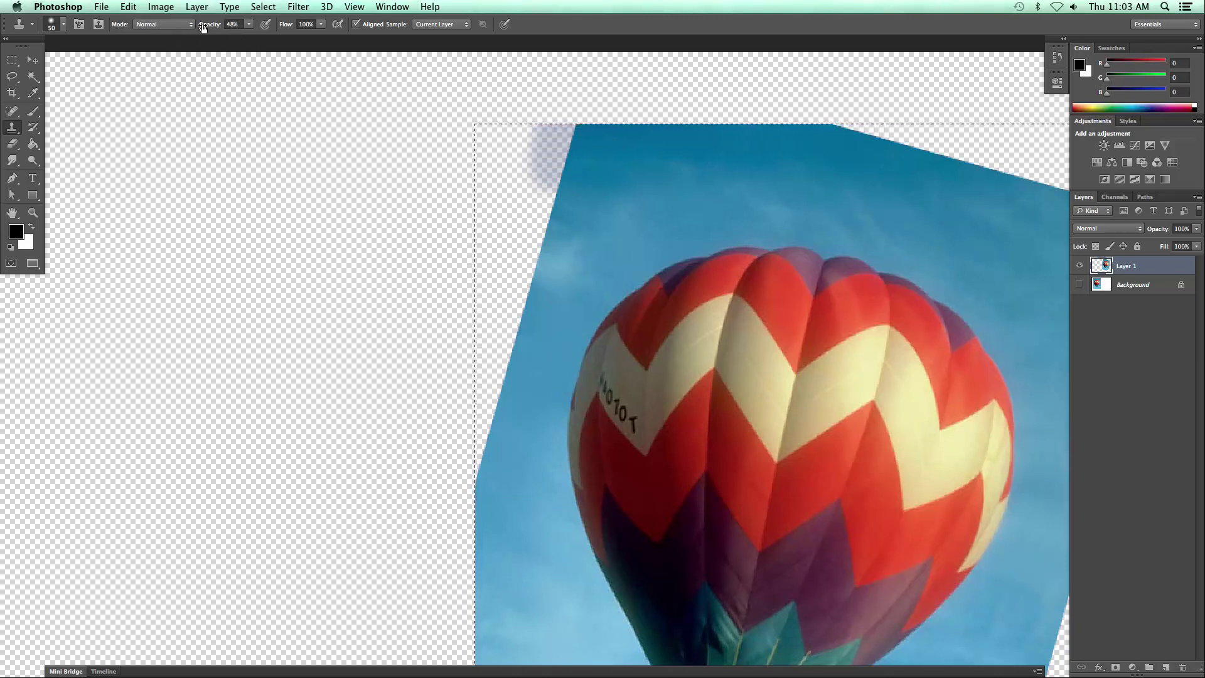
pyautogui.moveTo(202, 27); pyautogui.dragTo(292, 28)
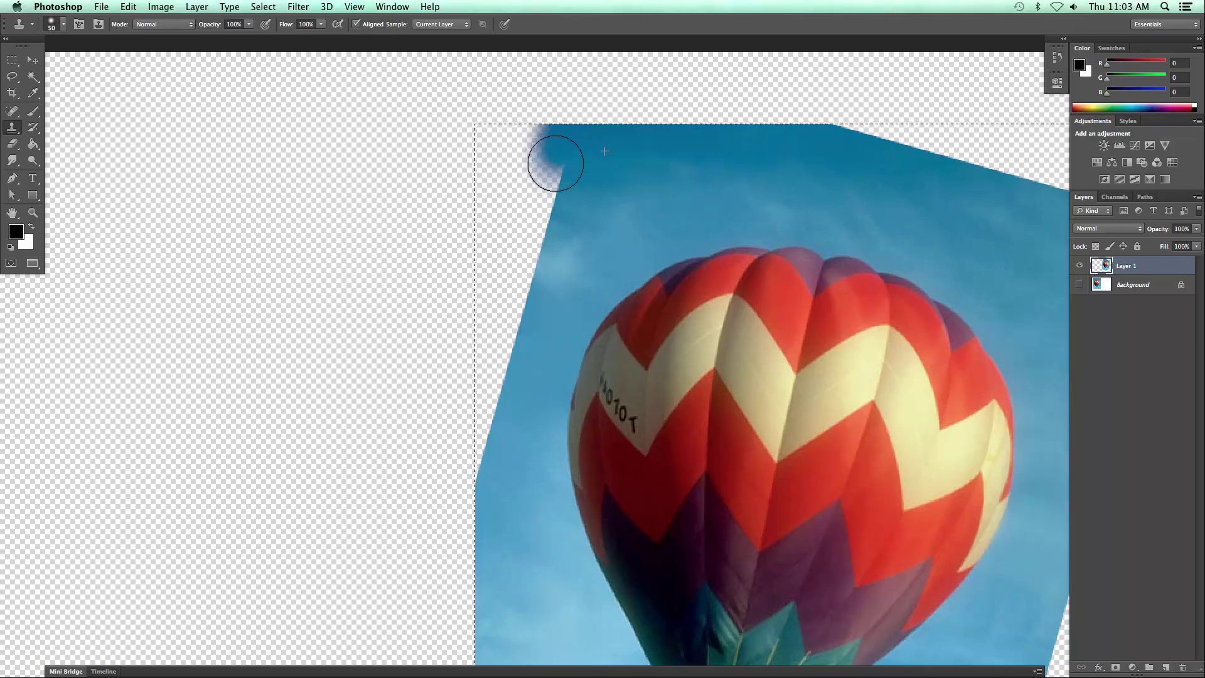
pyautogui.moveTo(555, 164)
pyautogui.mouseDown()
pyautogui.moveTo(536, 232)
pyautogui.moveTo(553, 138)
pyautogui.moveTo(547, 211)
pyautogui.moveTo(565, 144)
pyautogui.moveTo(513, 364)
pyautogui.mouseUp()
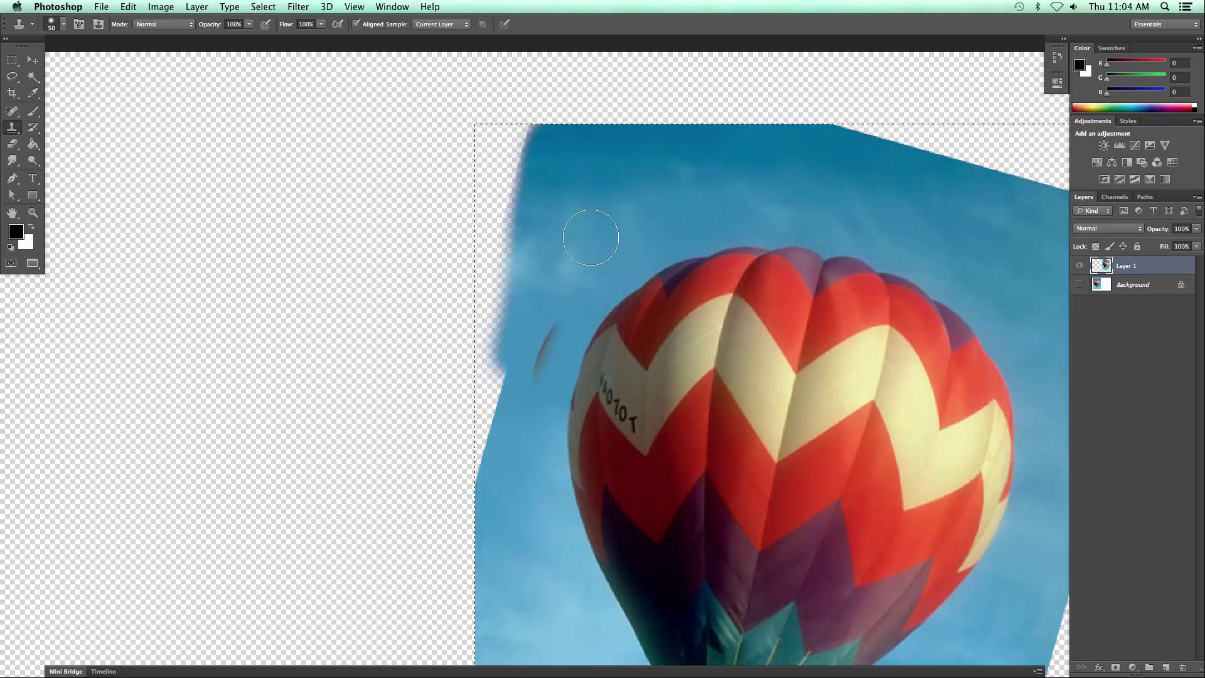
# Clone sky out to the rectangle's left edge beside the balloon and cover the small stray spot there.
pyautogui.click(509, 324)
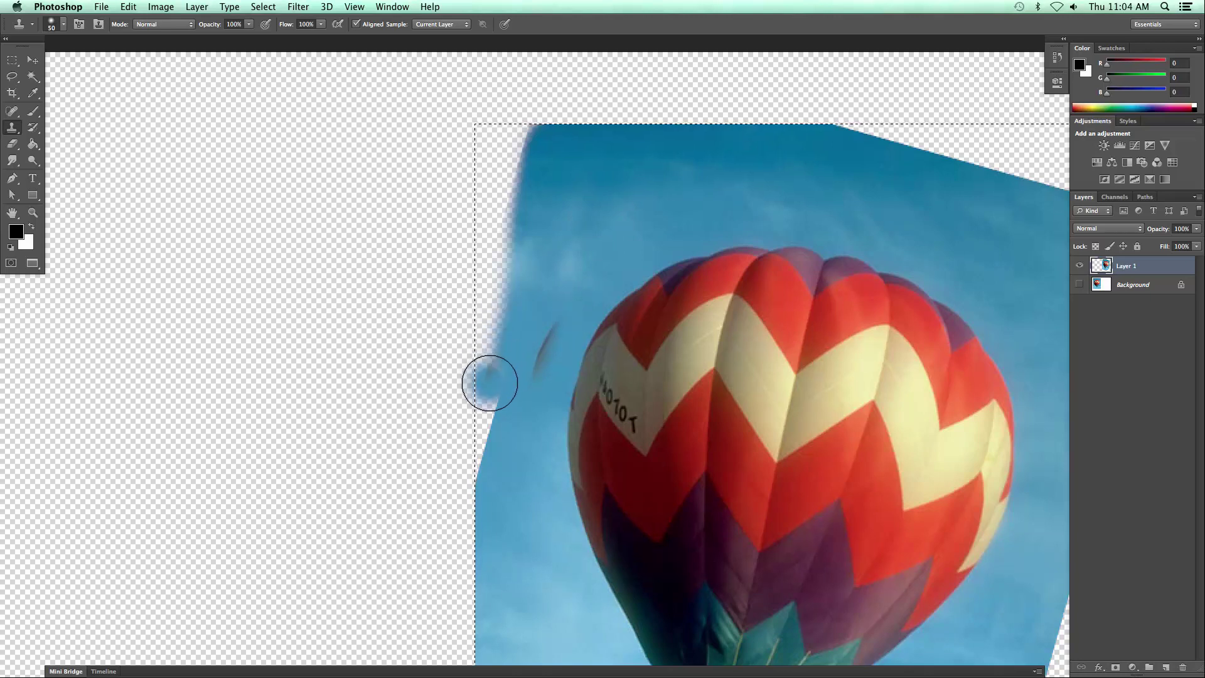
pyautogui.press('super+z')
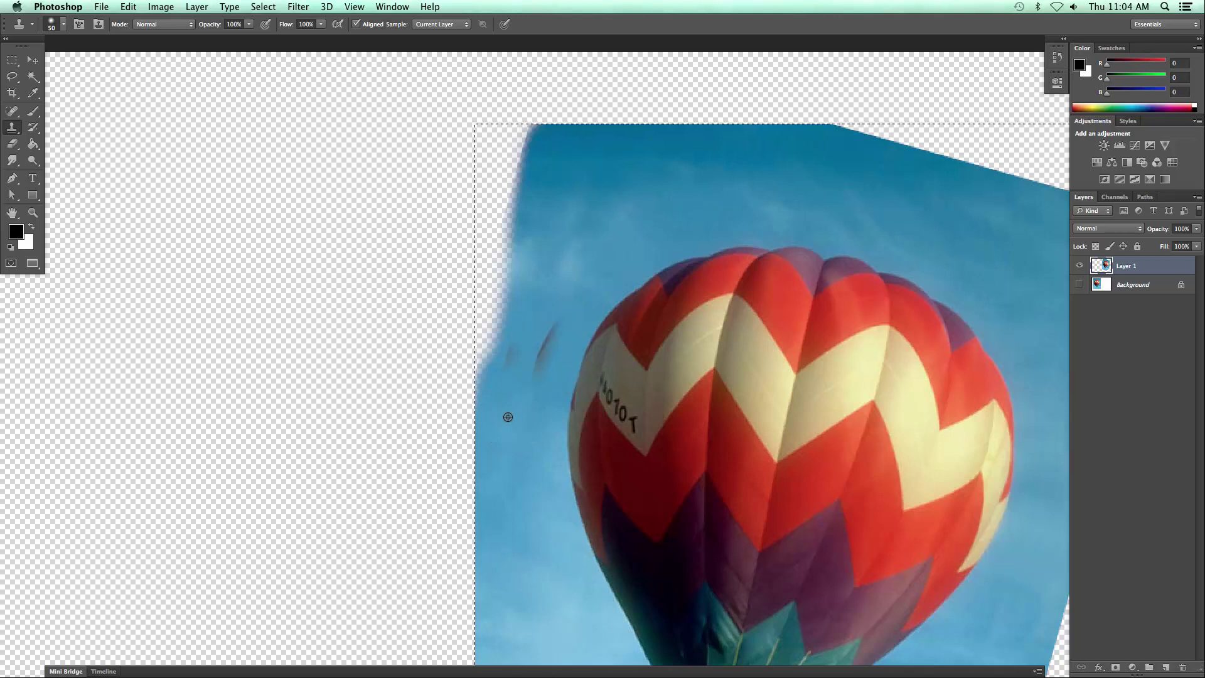
pyautogui.moveTo(501, 393); pyautogui.dragTo(509, 365)
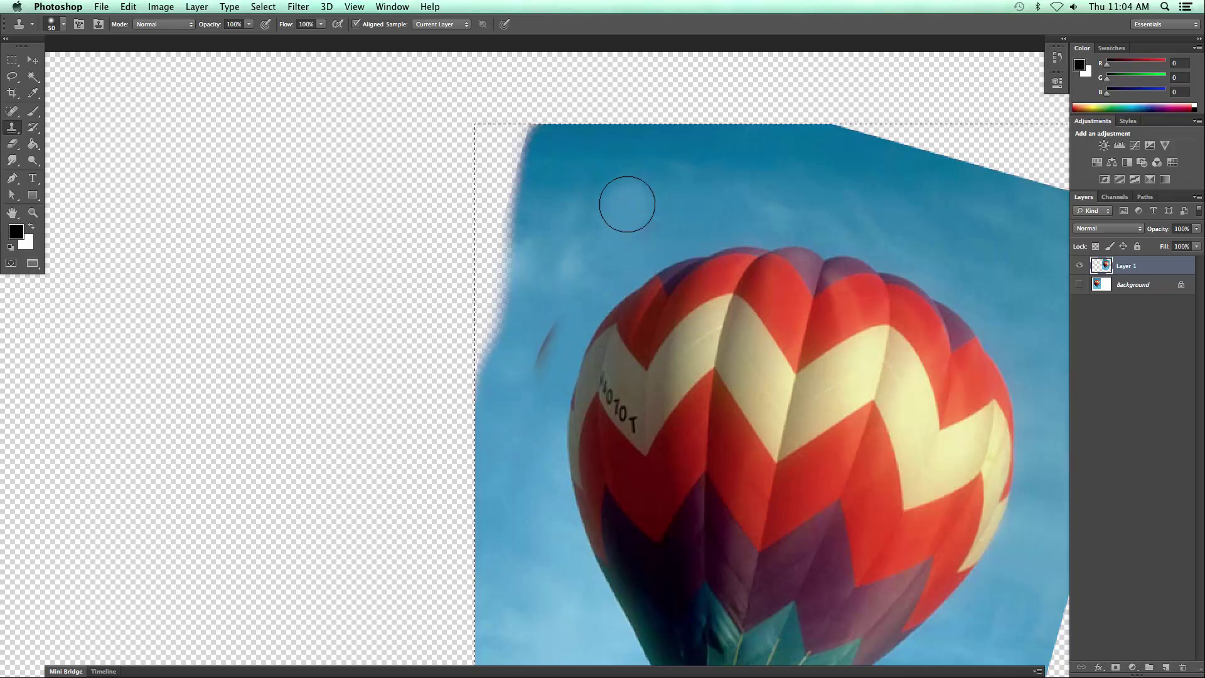
# Cover the dark smudge left of the balloon by cloning clean sky with a 35 px Clone Stamp brush.
pyautogui.keyDown('alt'); pyautogui.click(628, 212); pyautogui.keyUp('alt')
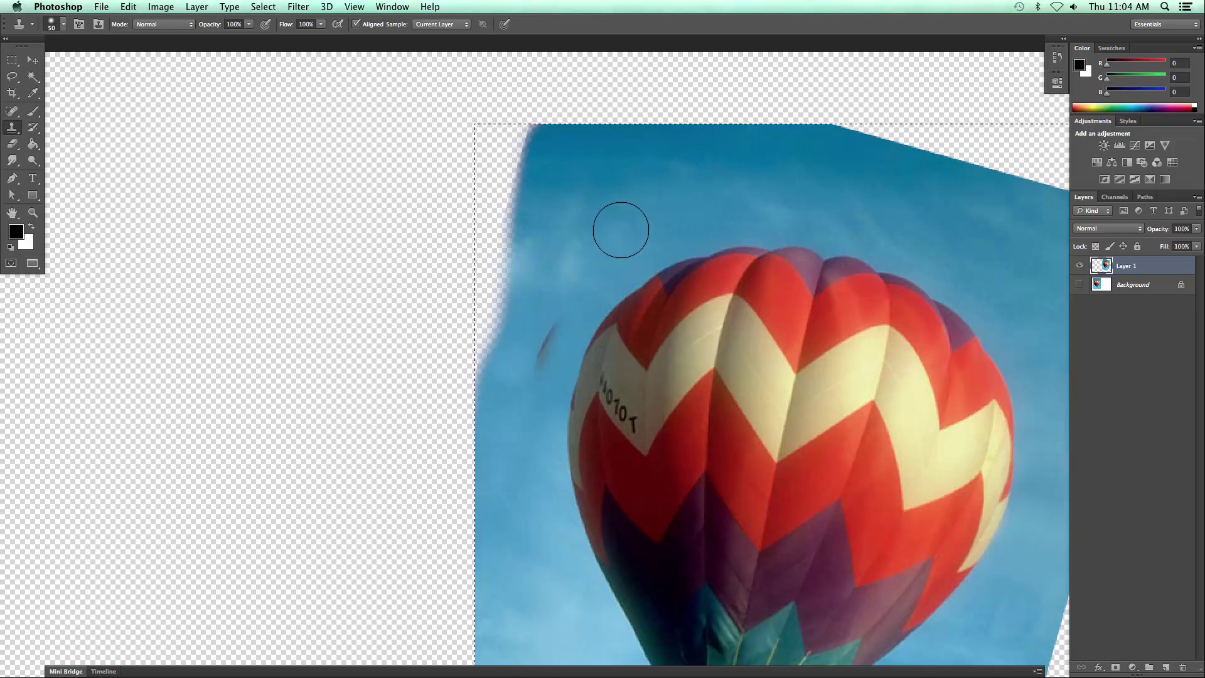
pyautogui.press('[')
pyautogui.press('[')
pyautogui.press('[')
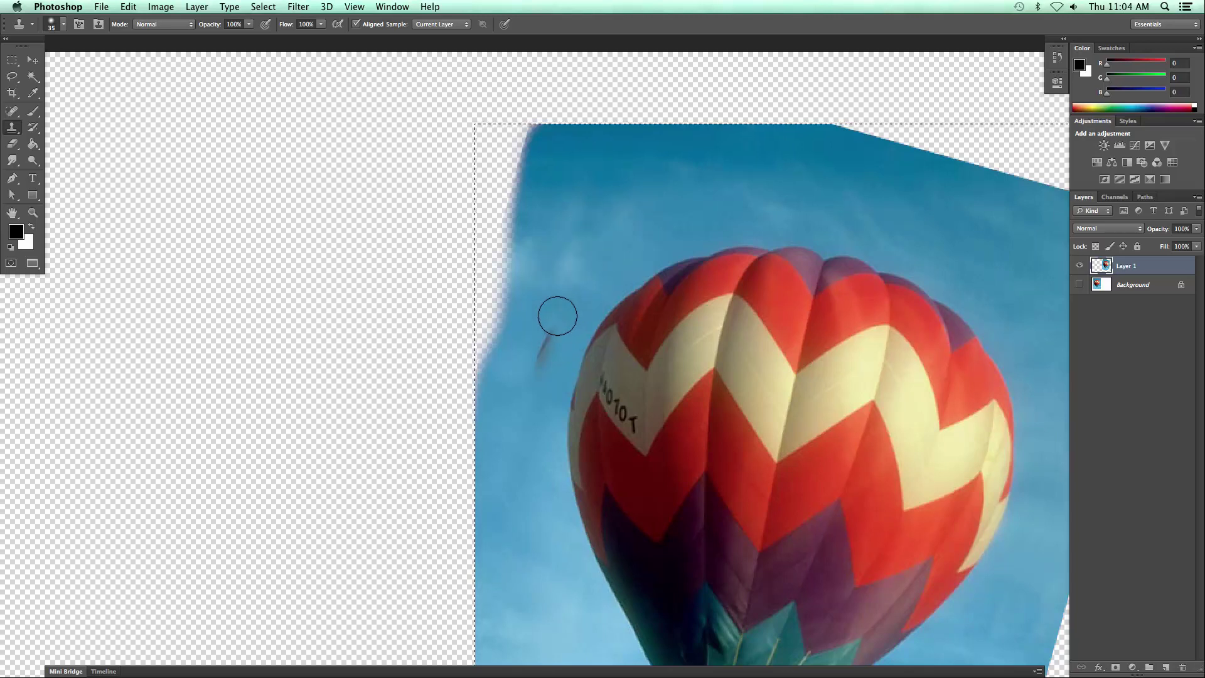
pyautogui.moveTo(558, 316); pyautogui.dragTo(531, 365)
pyautogui.press('super+z')
pyautogui.moveTo(533, 295)
pyautogui.mouseDown()
pyautogui.moveTo(552, 312)
pyautogui.moveTo(525, 355)
pyautogui.moveTo(554, 314)
pyautogui.moveTo(533, 361)
pyautogui.mouseUp()
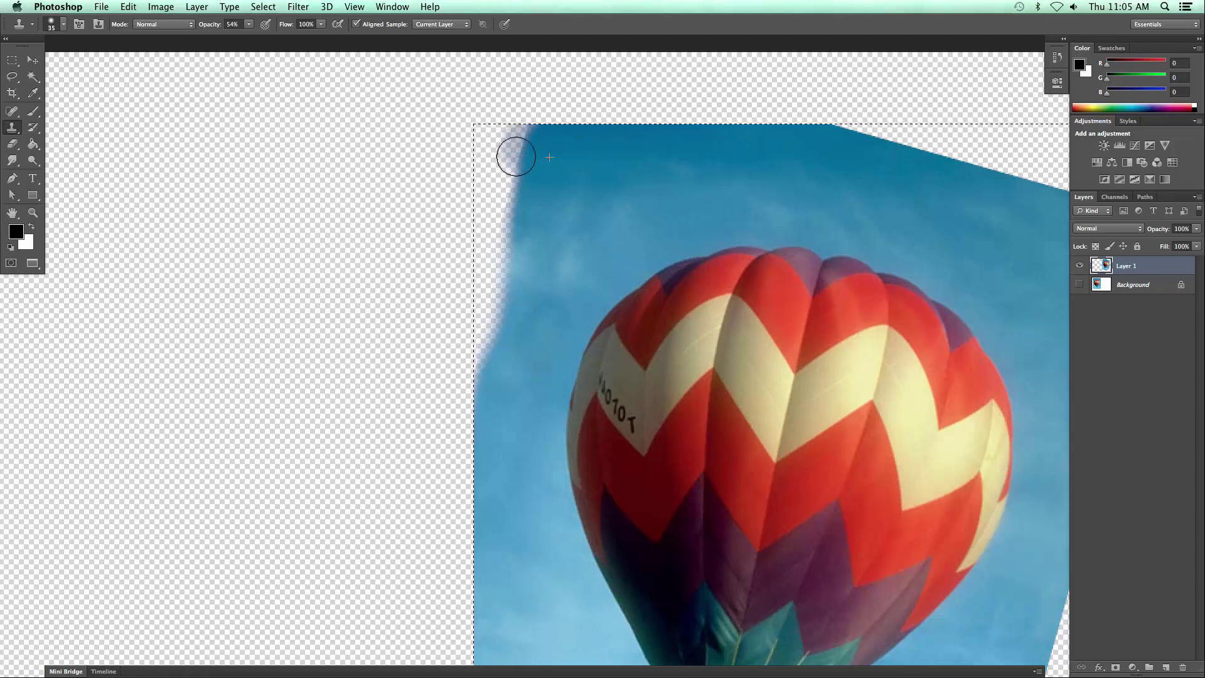
# Fill the remaining transparent gap in the rectangle's upper-left corner with cloned sky at 100% opacity.
pyautogui.moveTo(207, 29); pyautogui.dragTo(264, 26)
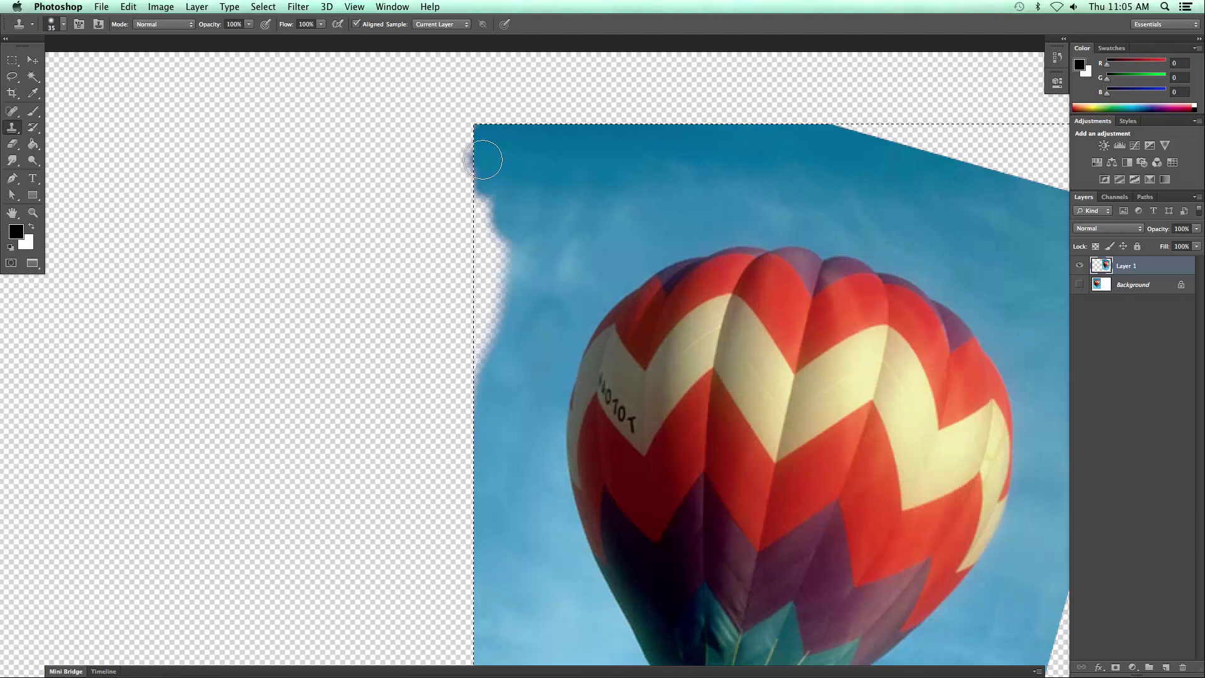
pyautogui.moveTo(522, 229); pyautogui.dragTo(505, 272)
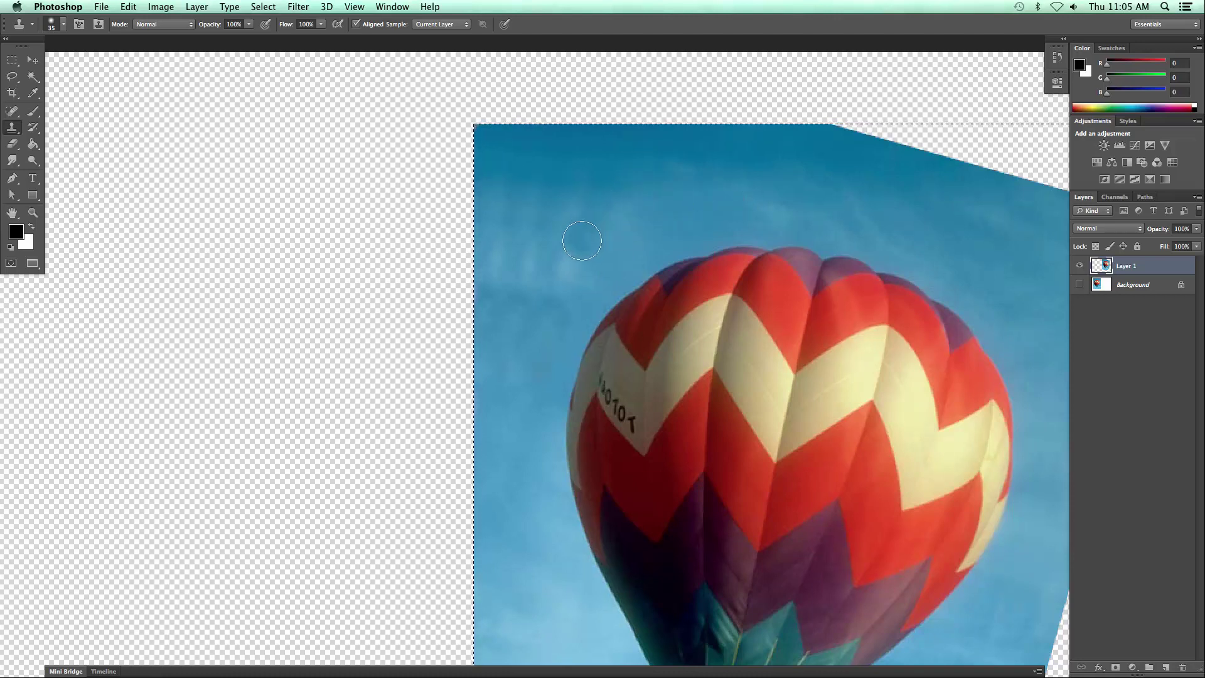
# Break up the repeated cloud pattern left of the balloon by cloning sky with a 60 px brush at 59% opacity.
pyautogui.moveTo(559, 272)
pyautogui.mouseDown()
pyautogui.moveTo(538, 246)
pyautogui.moveTo(497, 271)
pyautogui.moveTo(517, 278)
pyautogui.moveTo(634, 210)
pyautogui.mouseUp()
pyautogui.press(']')
pyautogui.press(']')
pyautogui.press(']')
pyautogui.press(']')
pyautogui.press(']')
pyautogui.keyDown('alt'); pyautogui.click(634, 195); pyautogui.keyUp('alt')
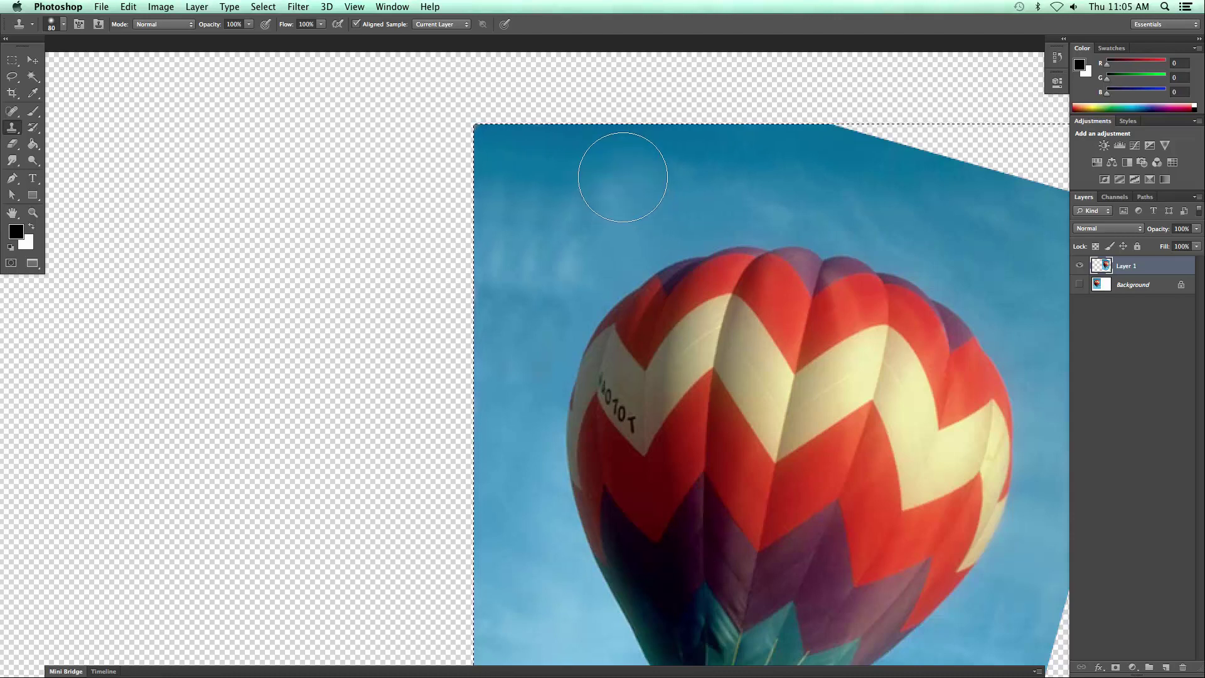
pyautogui.press('[')
pyautogui.press('[')
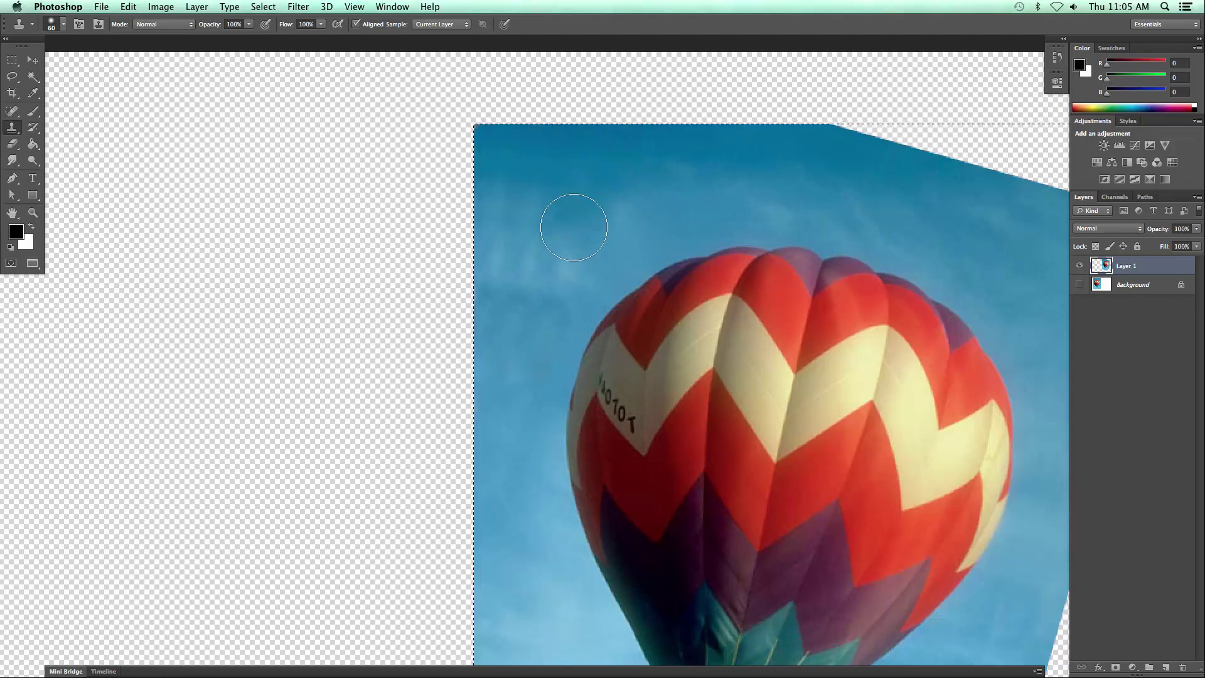
pyautogui.click(441, 164)
pyautogui.press('super+z')
pyautogui.moveTo(212, 26); pyautogui.dragTo(186, 26)
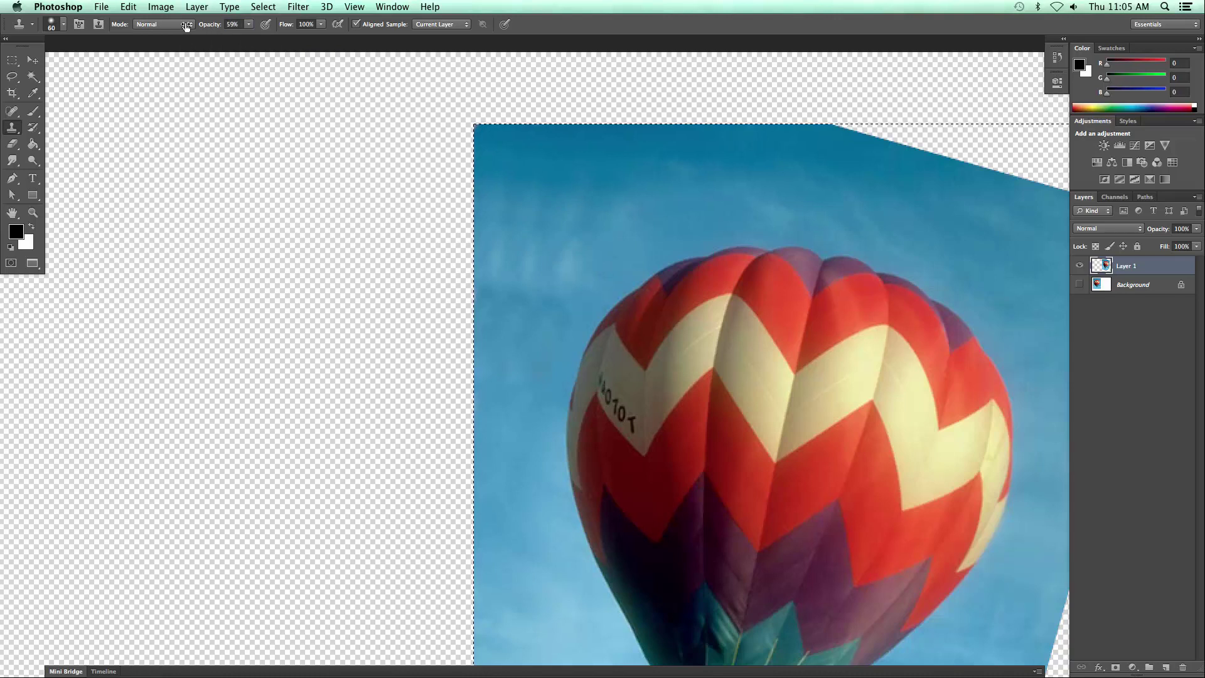
pyautogui.moveTo(517, 234)
pyautogui.mouseDown()
pyautogui.moveTo(565, 250)
pyautogui.moveTo(527, 246)
pyautogui.moveTo(519, 208)
pyautogui.moveTo(505, 210)
pyautogui.mouseUp()
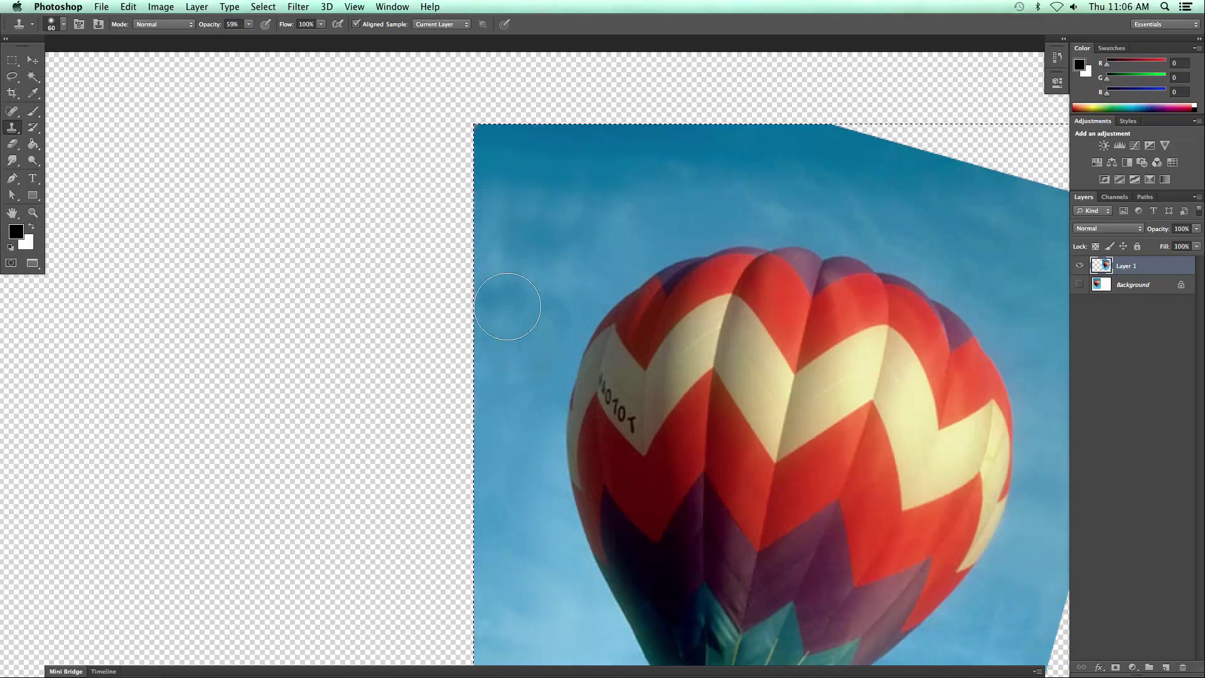
pyautogui.moveTo(531, 327); pyautogui.dragTo(528, 304)
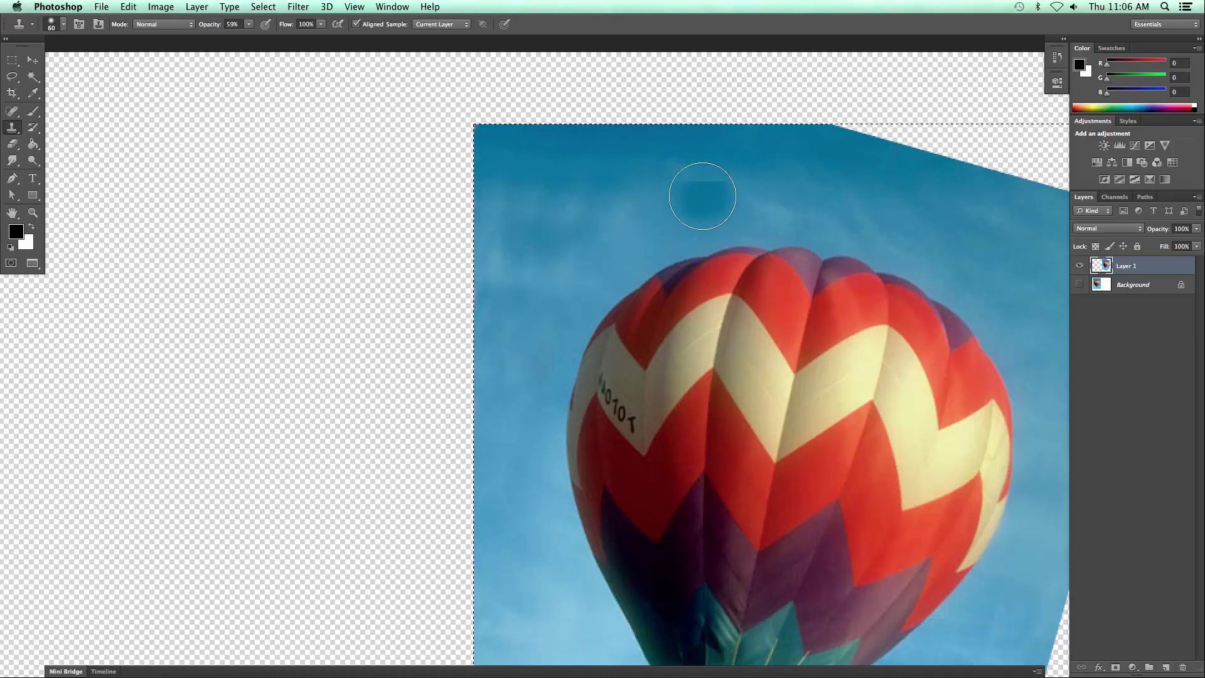
pyautogui.click(11, 162)
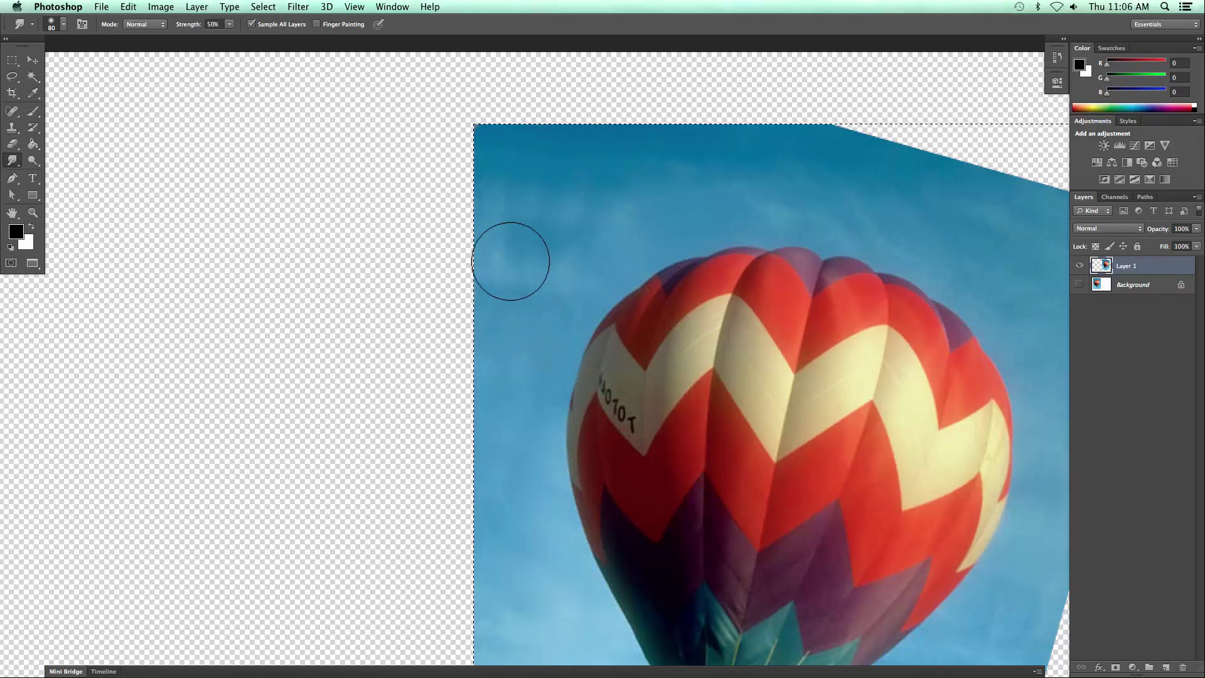
pyautogui.moveTo(578, 282)
pyautogui.mouseDown()
pyautogui.moveTo(646, 338)
pyautogui.moveTo(704, 425)
pyautogui.mouseUp()
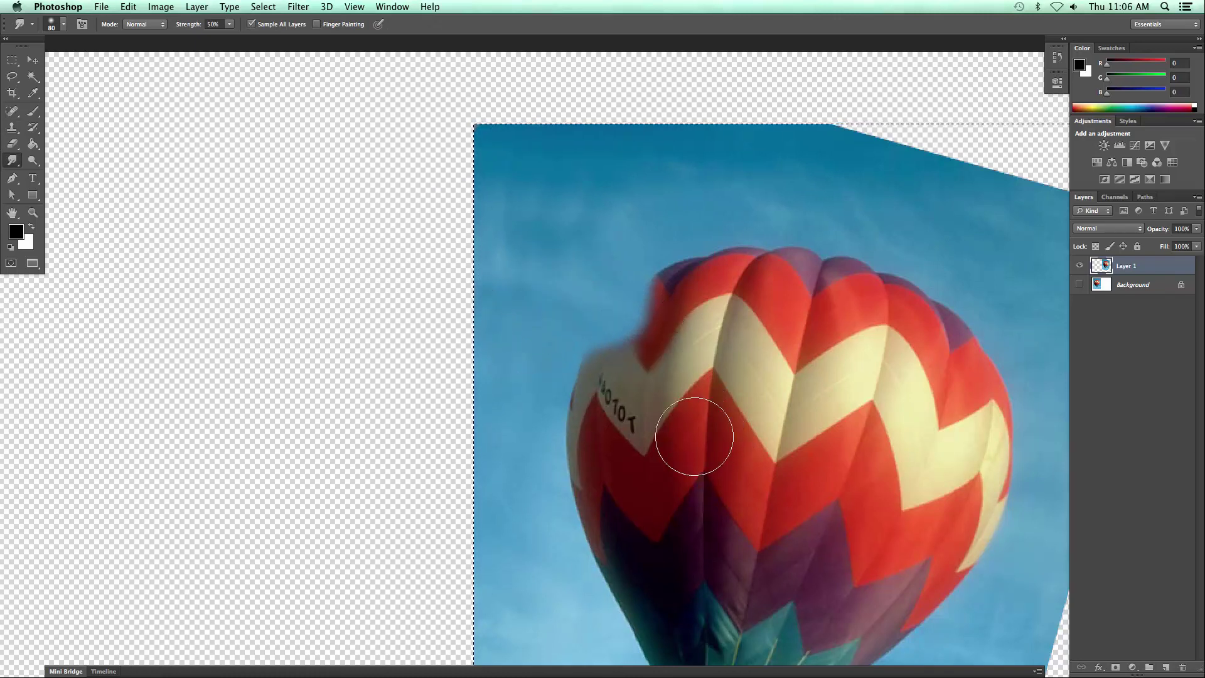
pyautogui.press('super+z')
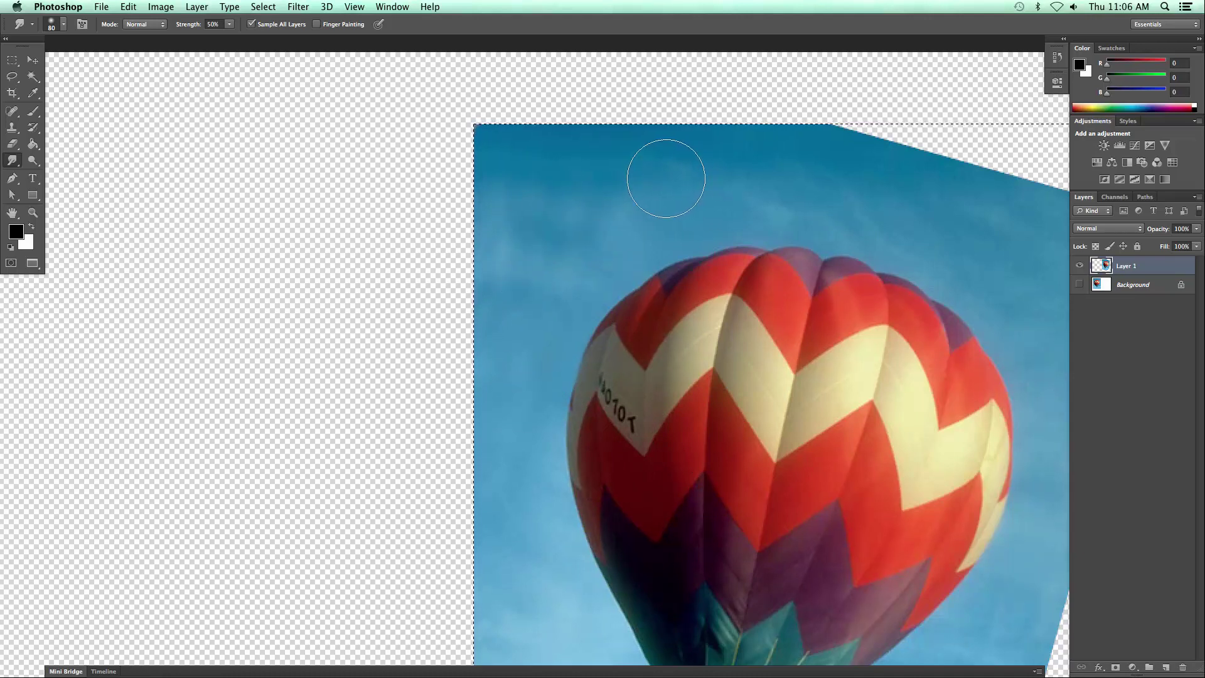
# Fill the transparent gap in the rectangle's lower-left corner by painting sky blue sampled beside it with a 100 px brush.
pyautogui.moveTo(713, 350)
pyautogui.mouseDown()
pyautogui.moveTo(699, 269)
pyautogui.moveTo(554, 10)
pyautogui.moveTo(446, 10)
pyautogui.moveTo(505, 32)
pyautogui.moveTo(497, 12)
pyautogui.mouseUp()
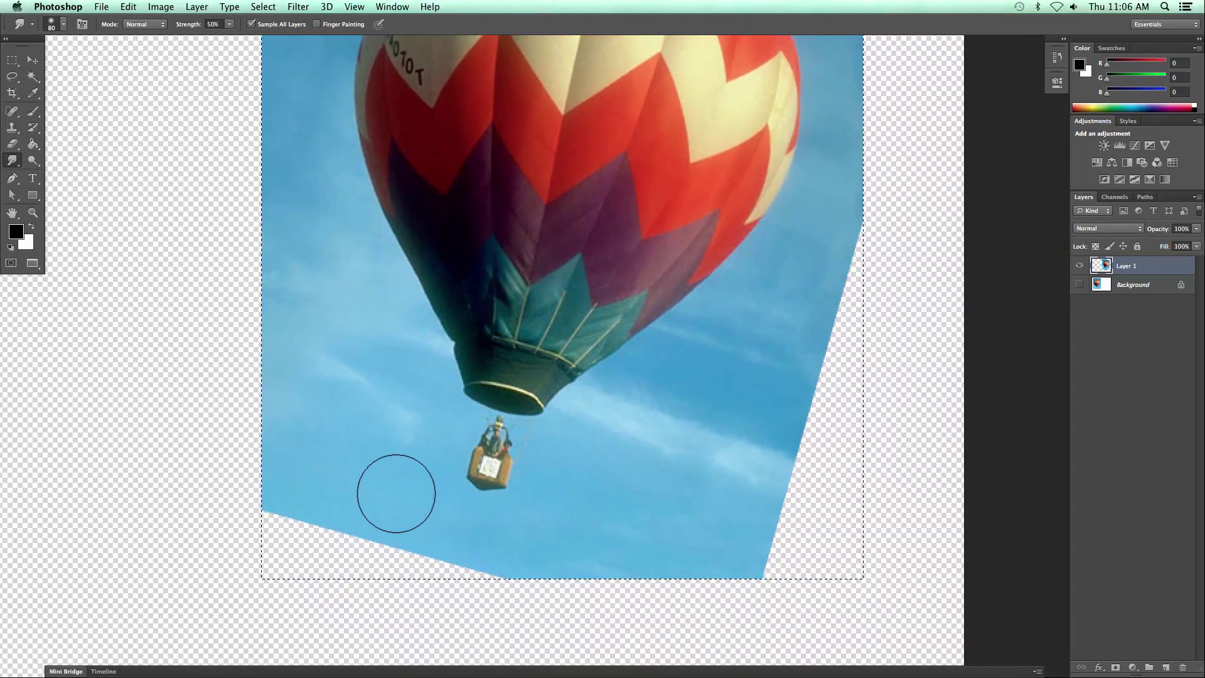
pyautogui.press('super+equal')
pyautogui.scroll(-5, 322, 535)
pyautogui.hscroll(-3, 322, 536)
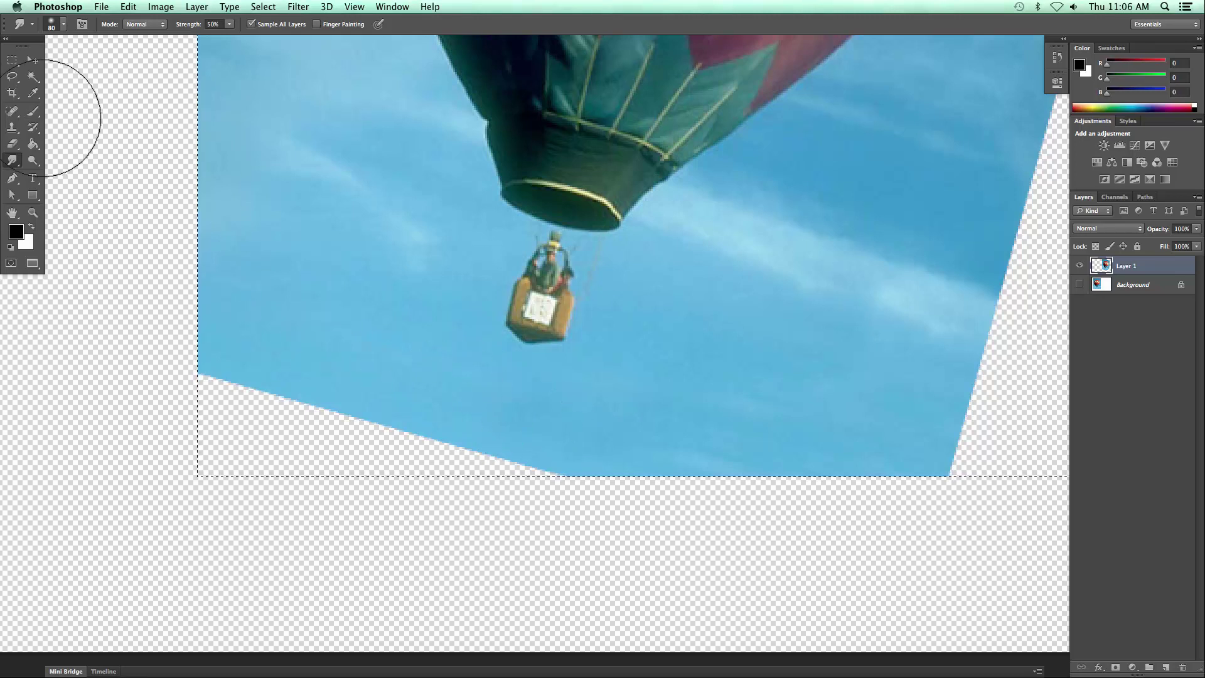
pyautogui.click(31, 114)
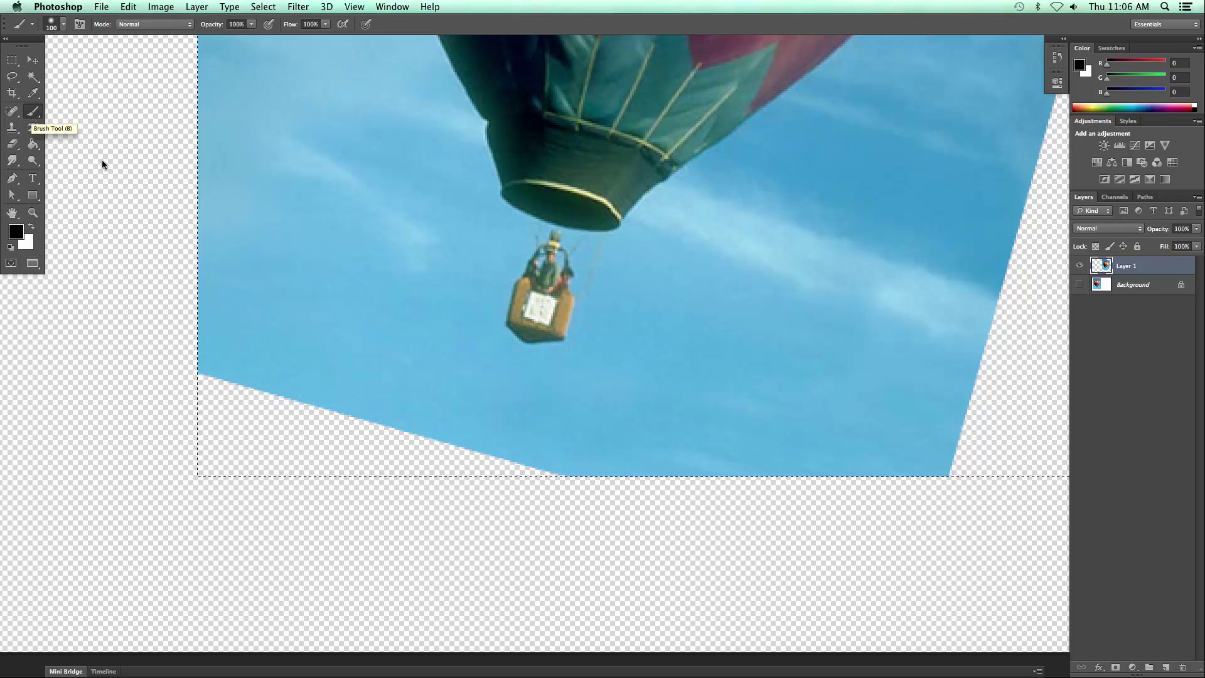
pyautogui.keyDown('alt'); pyautogui.click(238, 336); pyautogui.keyUp('alt')
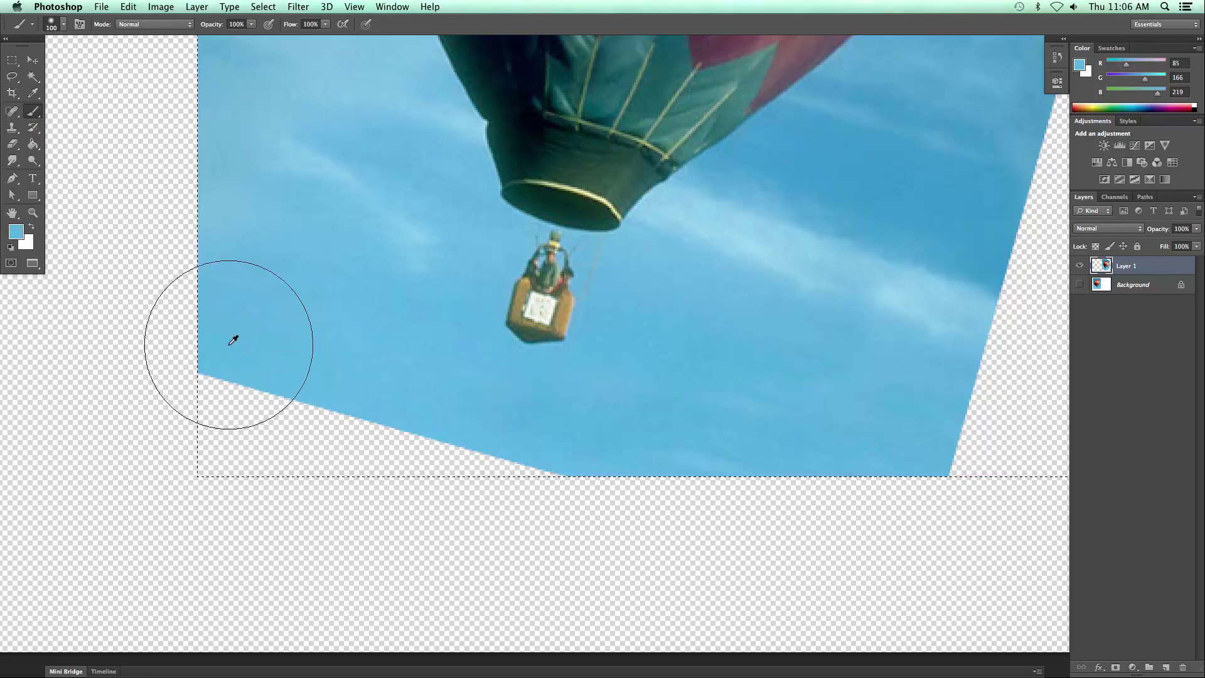
pyautogui.click(196, 396)
pyautogui.moveTo(197, 397)
pyautogui.mouseDown()
pyautogui.moveTo(390, 452)
pyautogui.moveTo(512, 518)
pyautogui.moveTo(547, 521)
pyautogui.moveTo(548, 494)
pyautogui.moveTo(199, 472)
pyautogui.moveTo(219, 479)
pyautogui.moveTo(100, 422)
pyautogui.mouseUp()
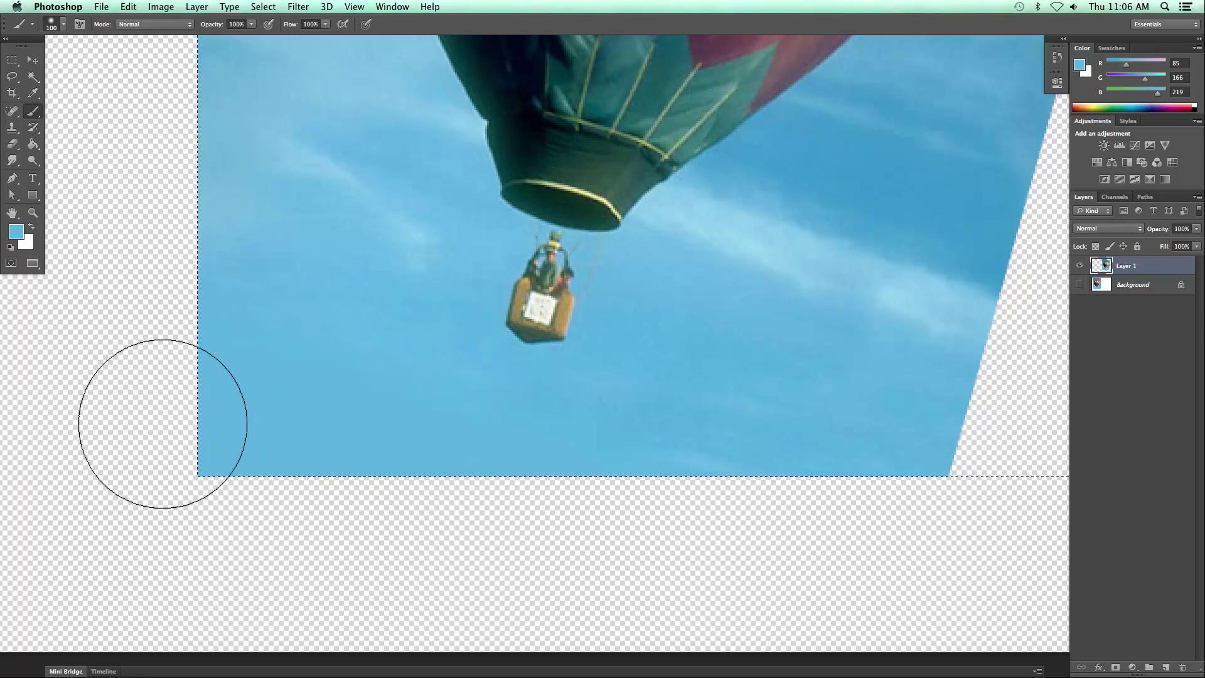
# Blend the flat painted area along the lower-left edge by cloning nearby cloudy sky over it with a 60 px brush at reduced opacity.
pyautogui.moveTo(390, 417); pyautogui.dragTo(307, 330)
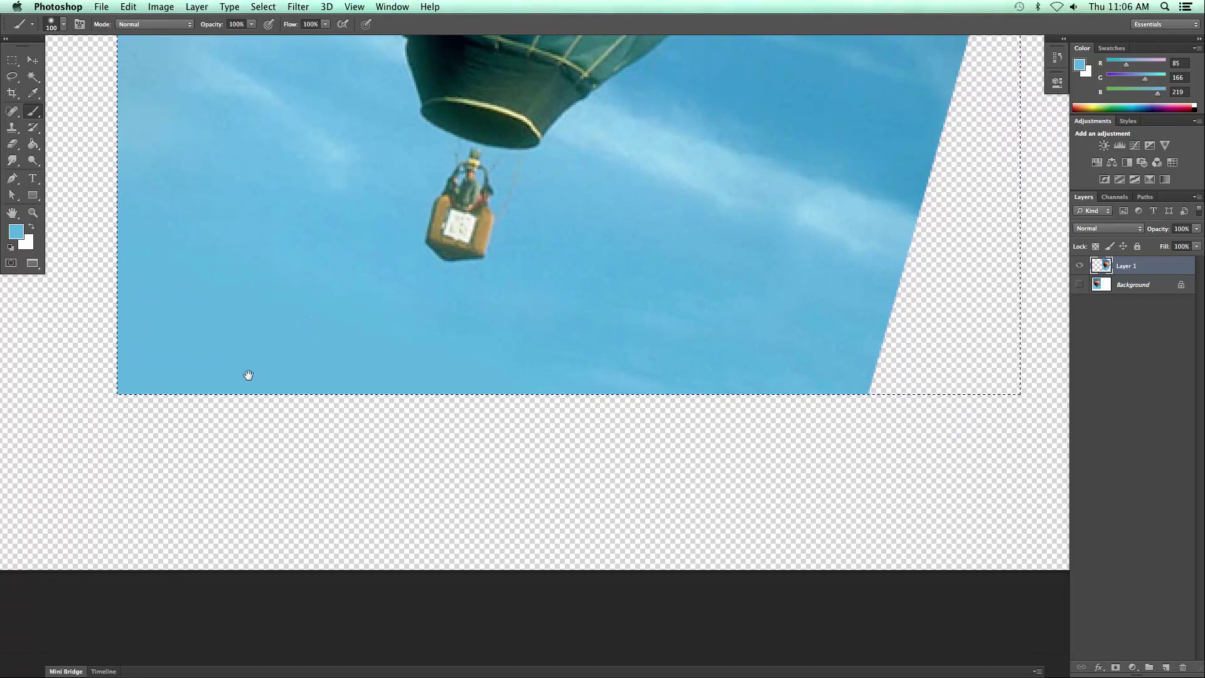
pyautogui.moveTo(236, 274); pyautogui.dragTo(247, 357)
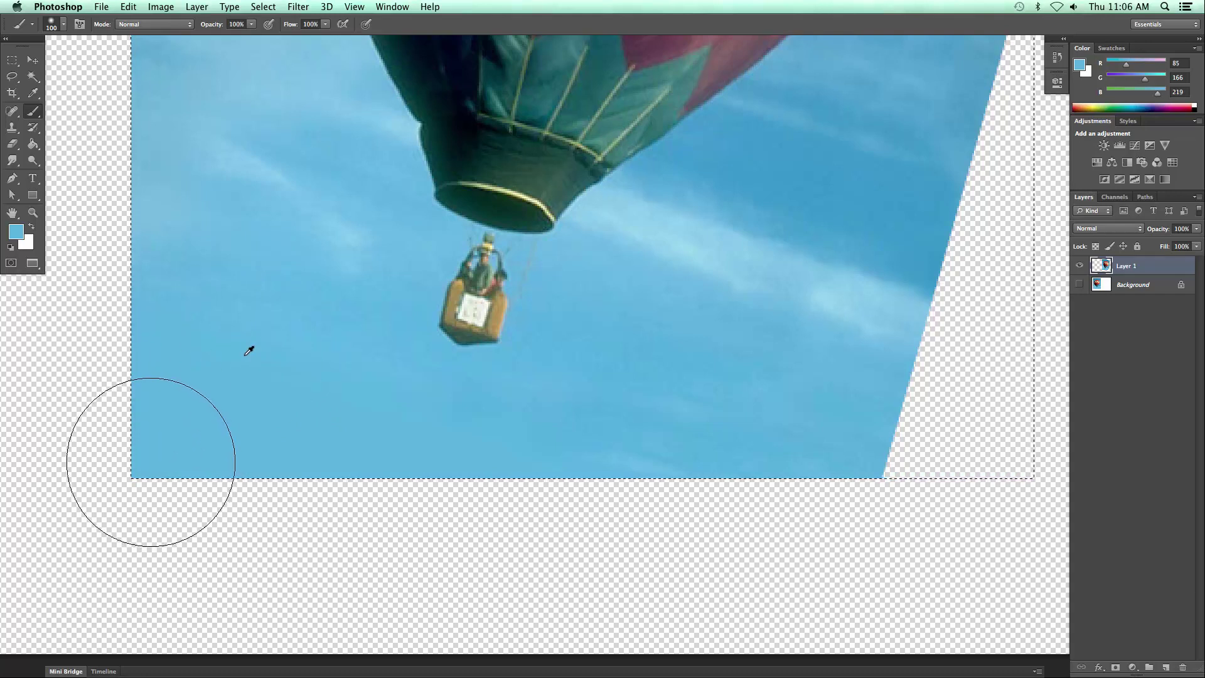
pyautogui.click(11, 127)
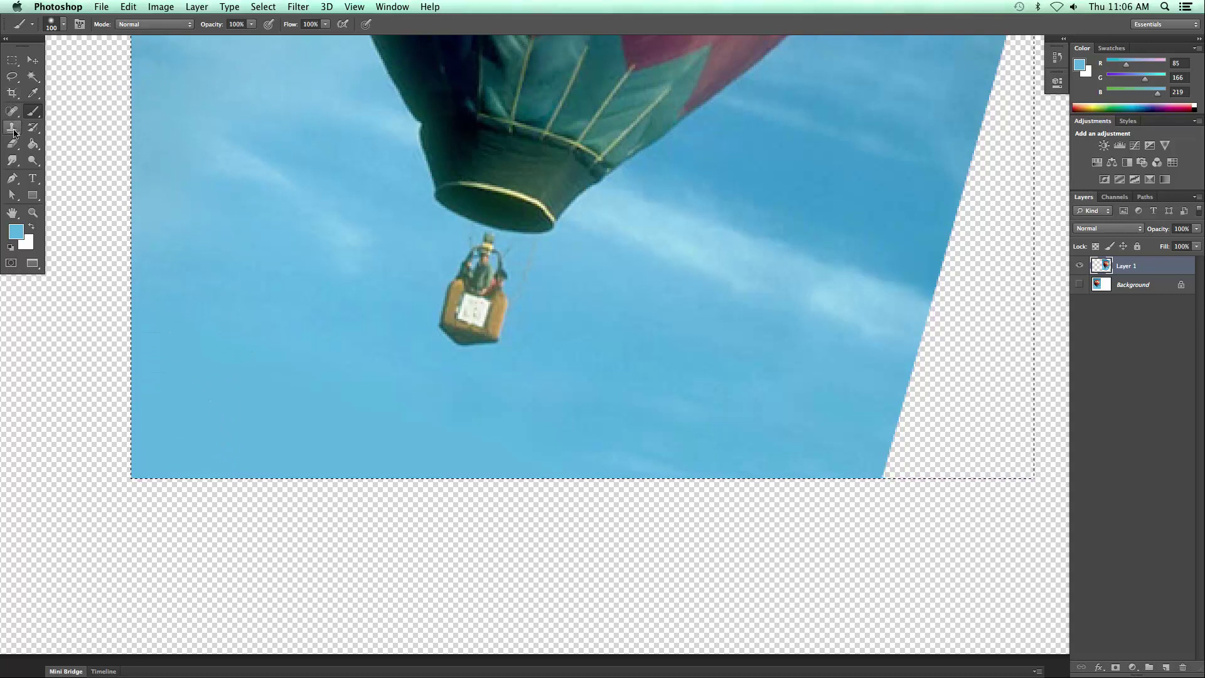
pyautogui.moveTo(209, 28); pyautogui.dragTo(201, 48)
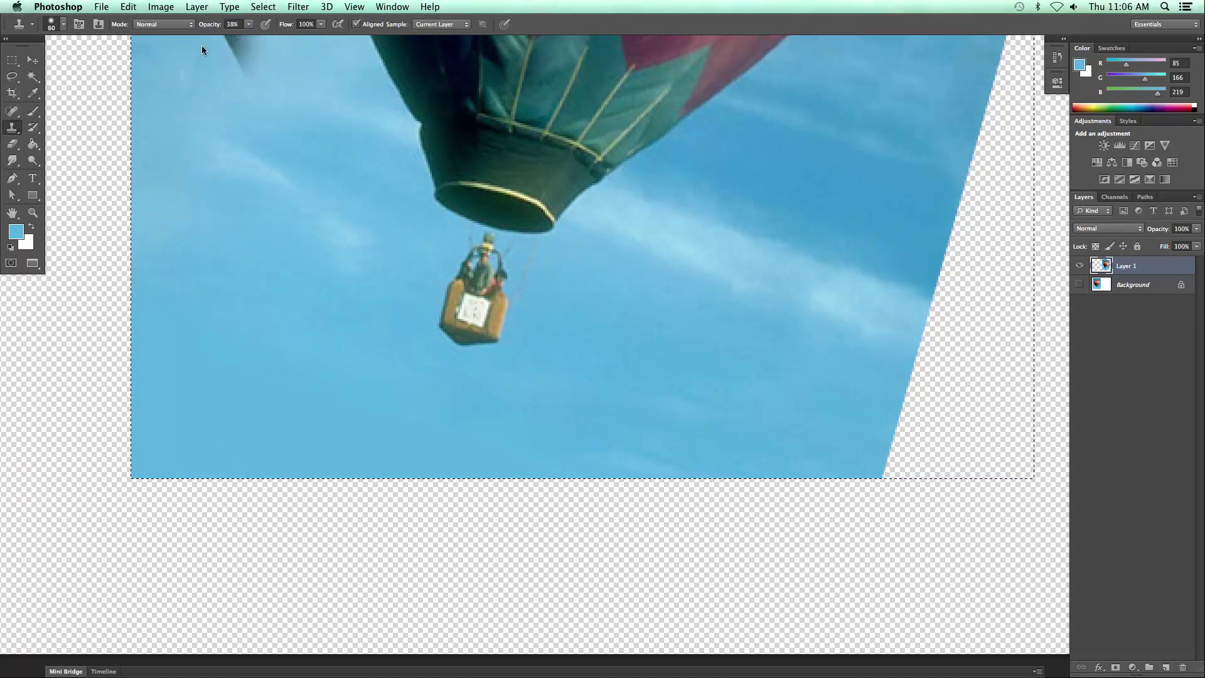
pyautogui.keyDown('alt'); pyautogui.click(274, 239); pyautogui.keyUp('alt')
pyautogui.moveTo(173, 386)
pyautogui.mouseDown()
pyautogui.moveTo(163, 414)
pyautogui.moveTo(188, 441)
pyautogui.moveTo(269, 457)
pyautogui.mouseUp()
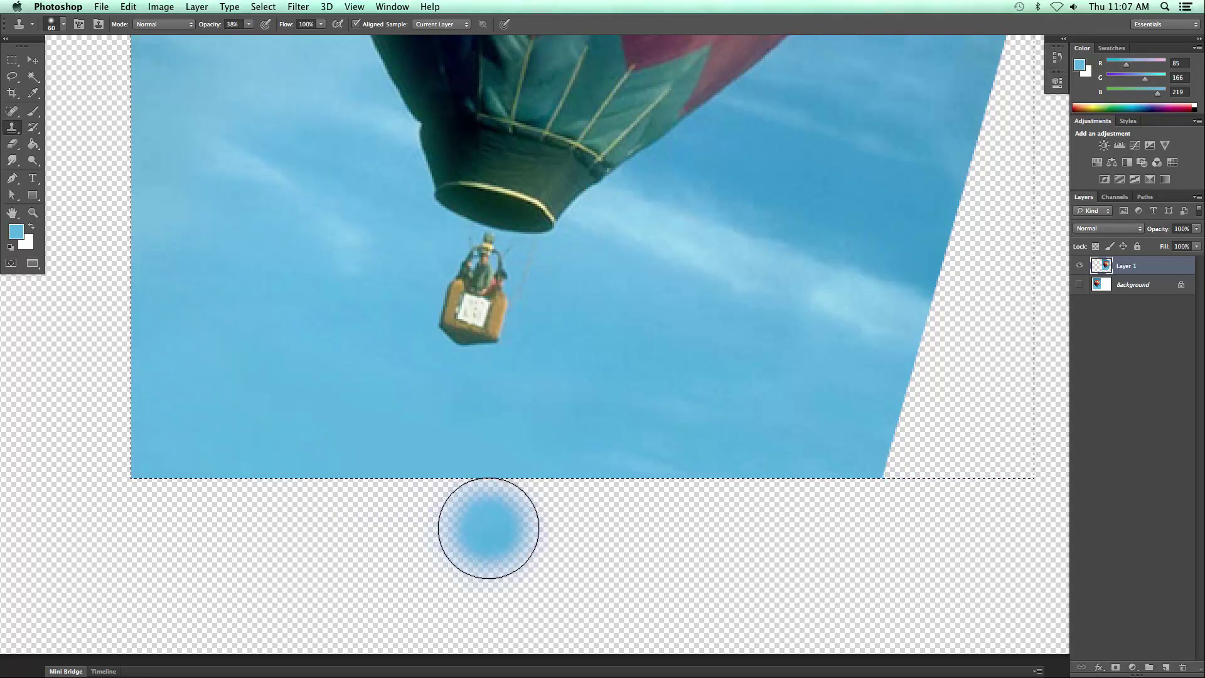
pyautogui.moveTo(635, 433); pyautogui.dragTo(264, 503)
# Extend the cloud streak to the rectangle's right edge and fill the lower-right corner with sky cloned at 100% opacity.
pyautogui.moveTo(390, 657)
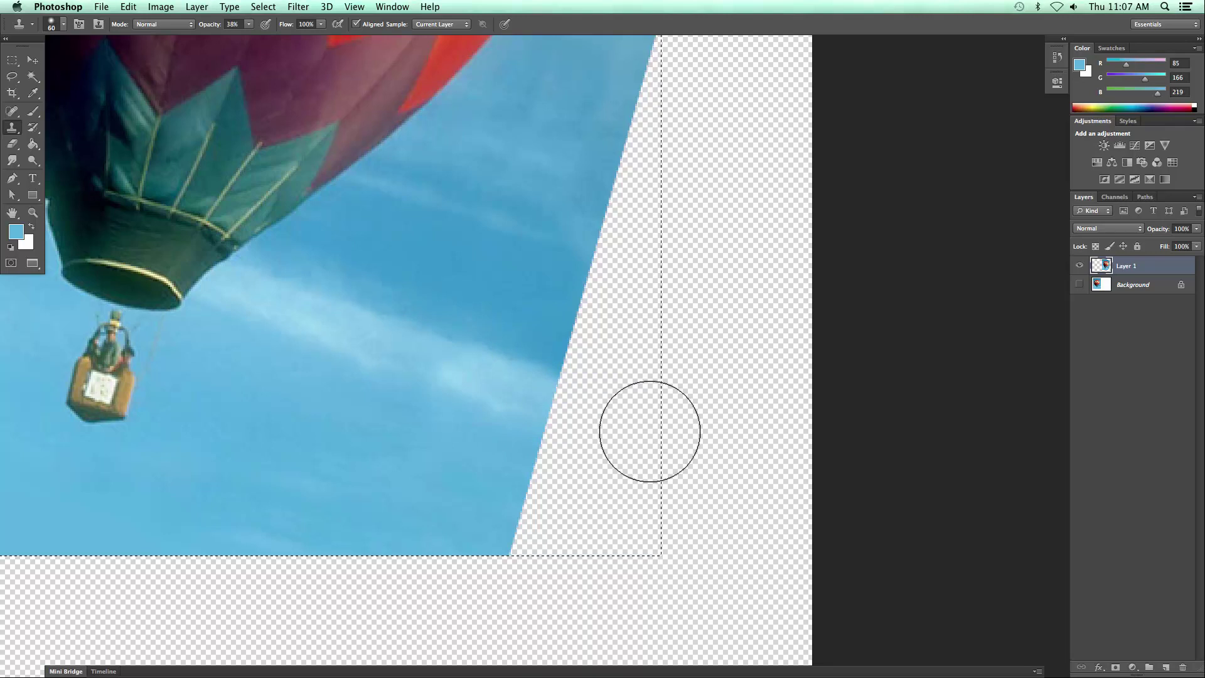
pyautogui.keyDown('alt'); pyautogui.click(459, 366); pyautogui.keyUp('alt')
pyautogui.moveTo(483, 376); pyautogui.dragTo(587, 409)
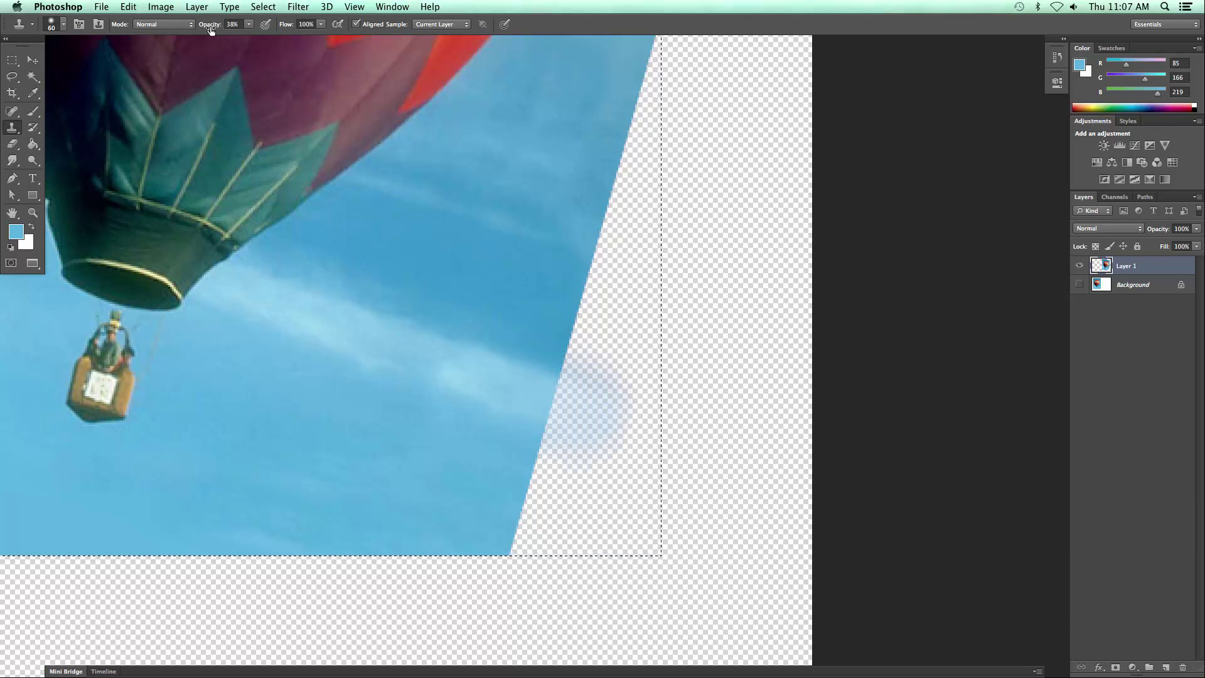
pyautogui.moveTo(552, 391); pyautogui.dragTo(611, 416)
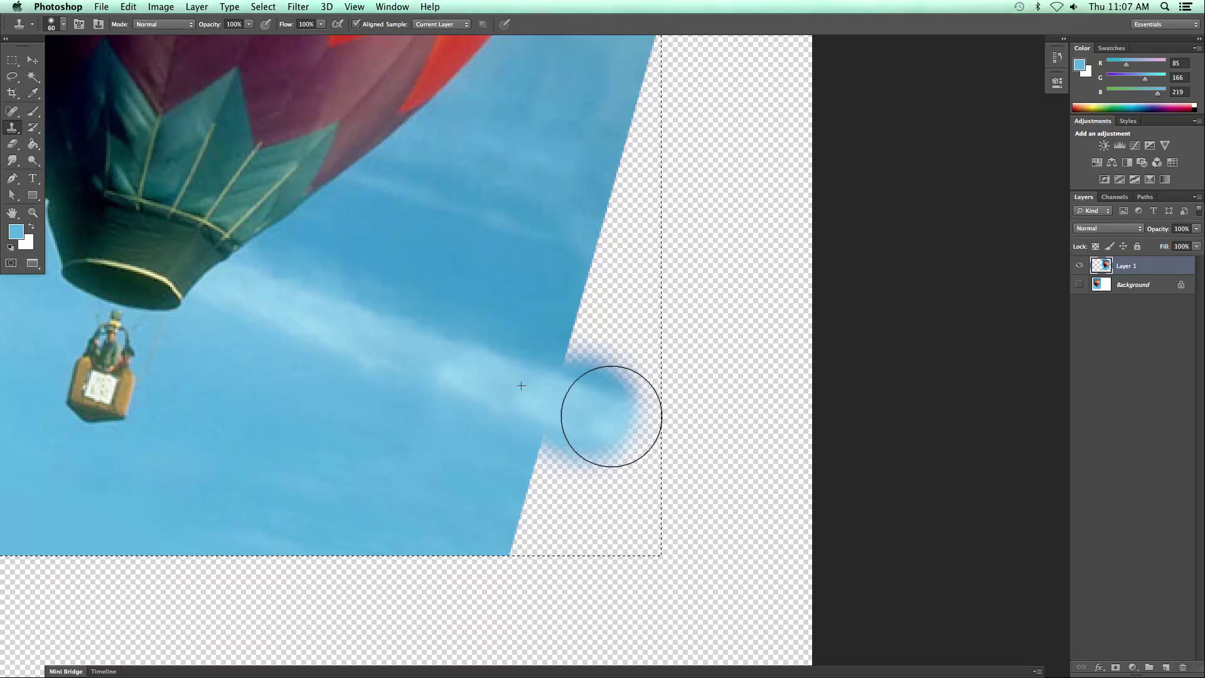
pyautogui.click(662, 437)
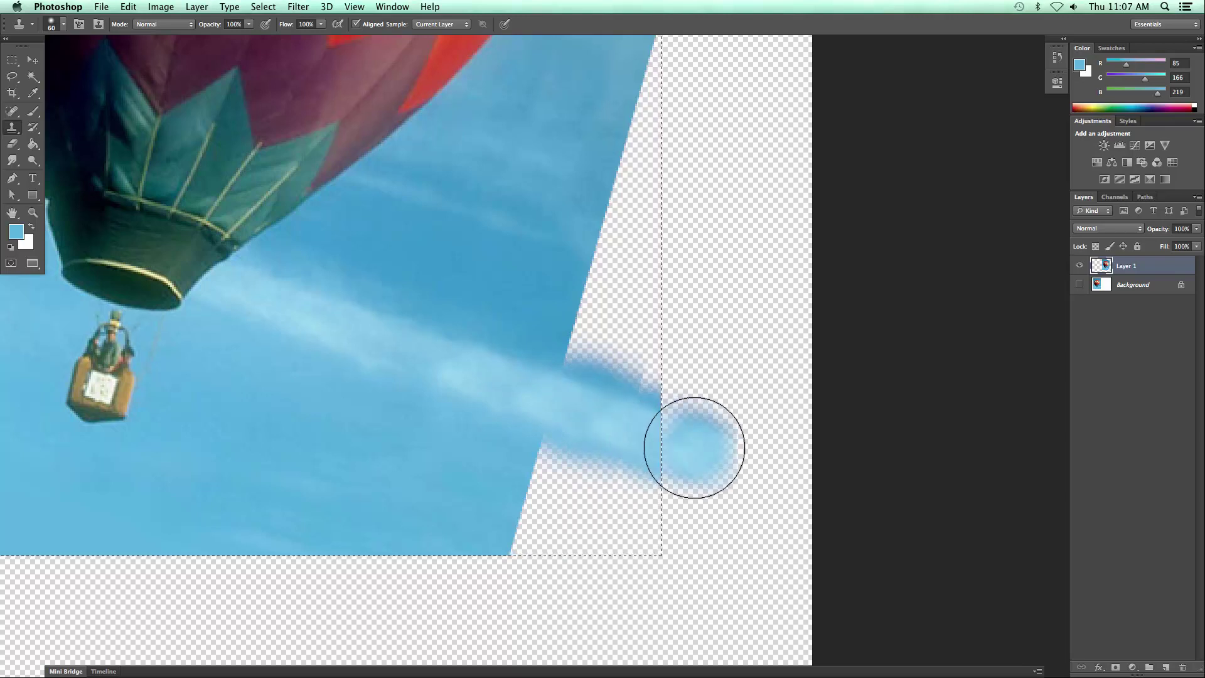
pyautogui.moveTo(556, 417)
pyautogui.mouseDown()
pyautogui.moveTo(519, 535)
pyautogui.moveTo(578, 471)
pyautogui.moveTo(565, 552)
pyautogui.moveTo(616, 485)
pyautogui.moveTo(635, 528)
pyautogui.moveTo(661, 538)
pyautogui.moveTo(602, 538)
pyautogui.moveTo(581, 460)
pyautogui.moveTo(474, 490)
pyautogui.moveTo(501, 485)
pyautogui.moveTo(473, 496)
pyautogui.moveTo(488, 498)
pyautogui.mouseUp()
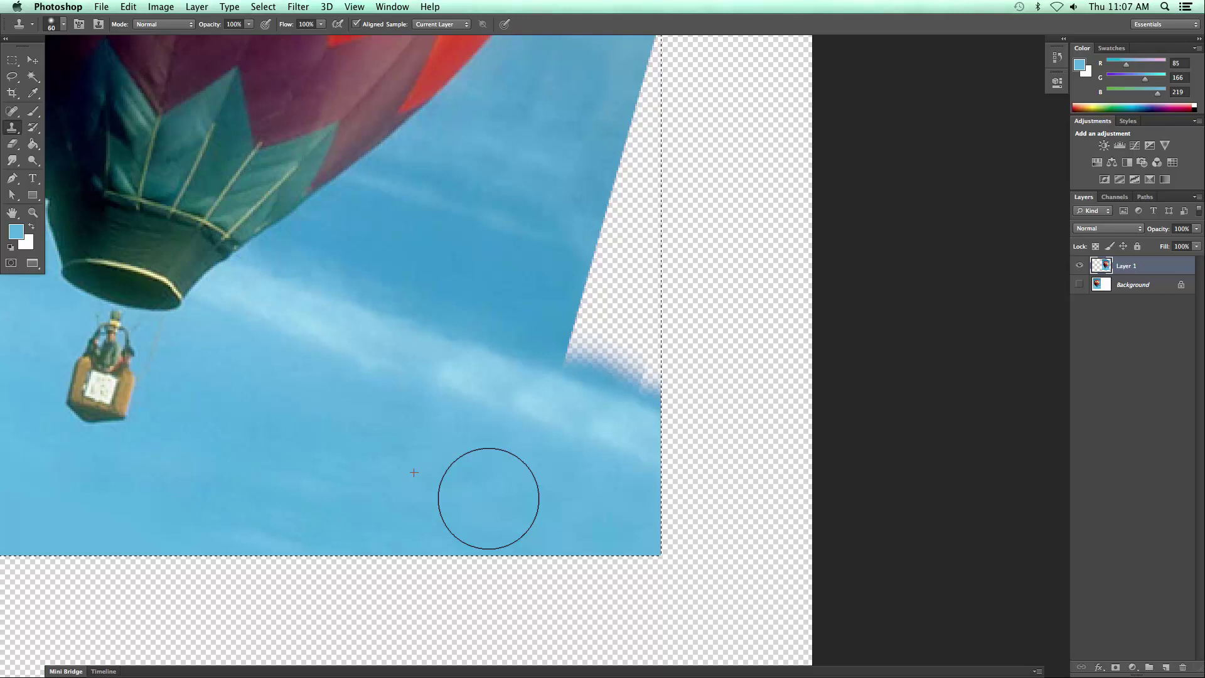
# Fill the remaining transparent gap along the rectangle's right side above the cloud streak with cloned sky.
pyautogui.moveTo(533, 417)
pyautogui.mouseDown()
pyautogui.moveTo(572, 336)
pyautogui.moveTo(670, 379)
pyautogui.mouseUp()
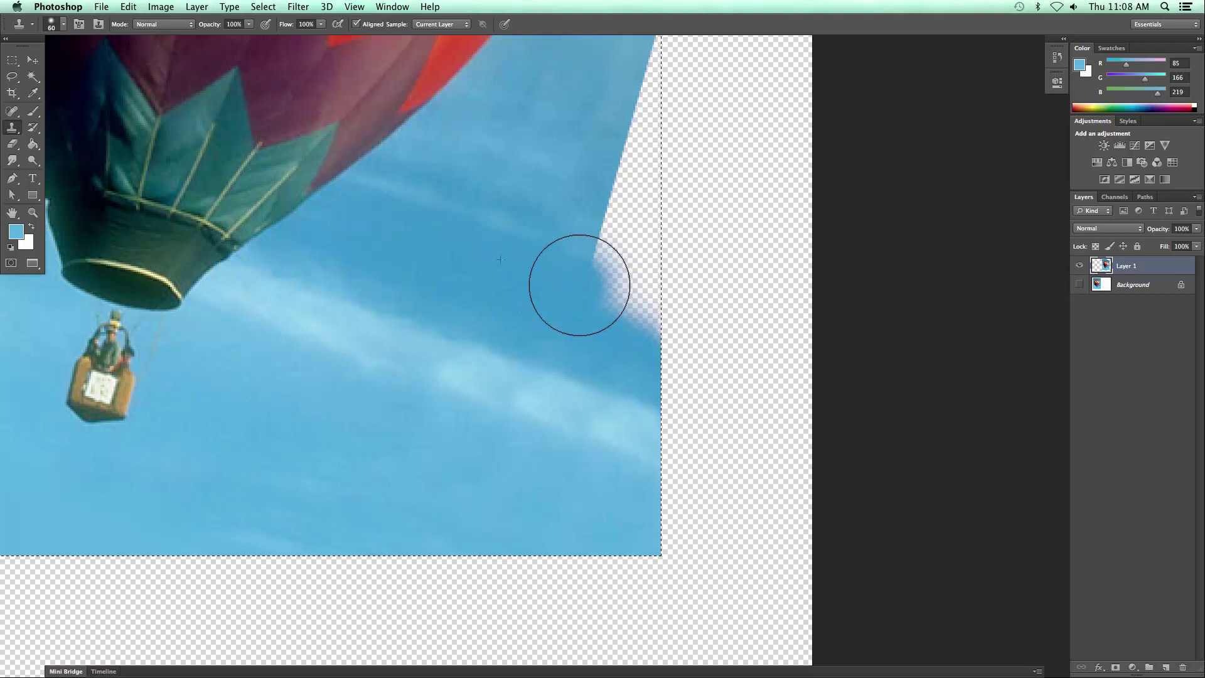
pyautogui.moveTo(578, 277)
pyautogui.mouseDown()
pyautogui.moveTo(693, 325)
pyautogui.moveTo(757, 399)
pyautogui.moveTo(735, 439)
pyautogui.moveTo(719, 364)
pyautogui.moveTo(660, 325)
pyautogui.mouseUp()
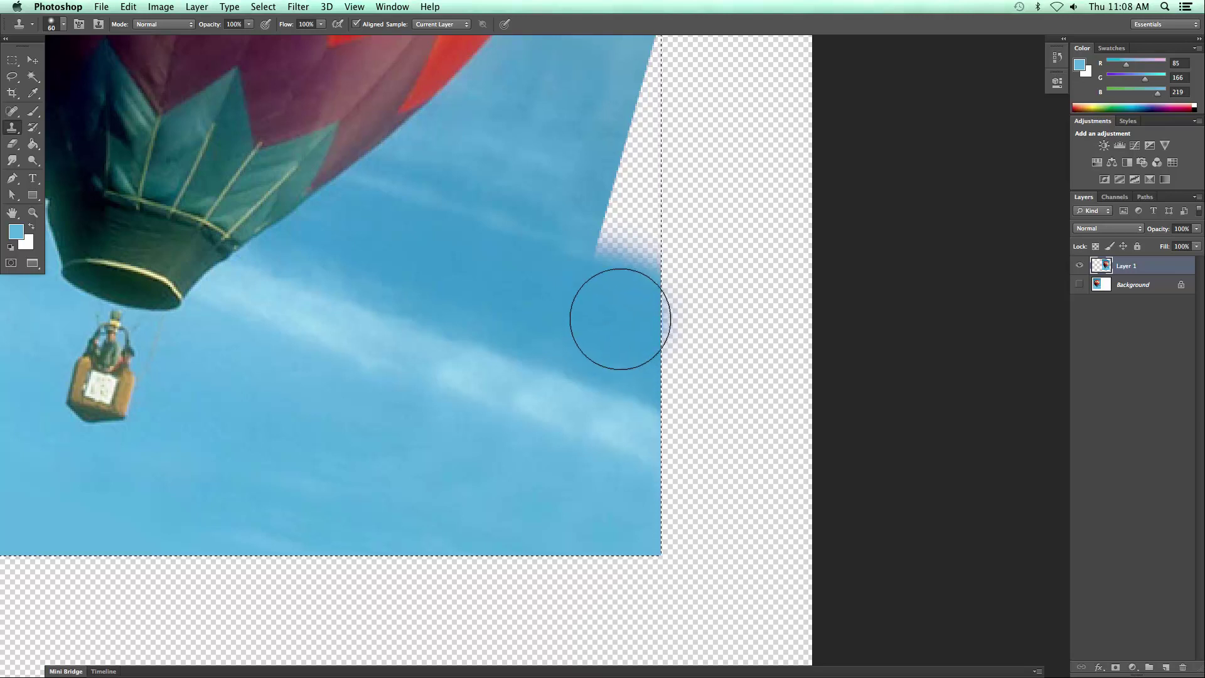
pyautogui.keyDown('alt'); pyautogui.click(454, 212); pyautogui.keyUp('alt')
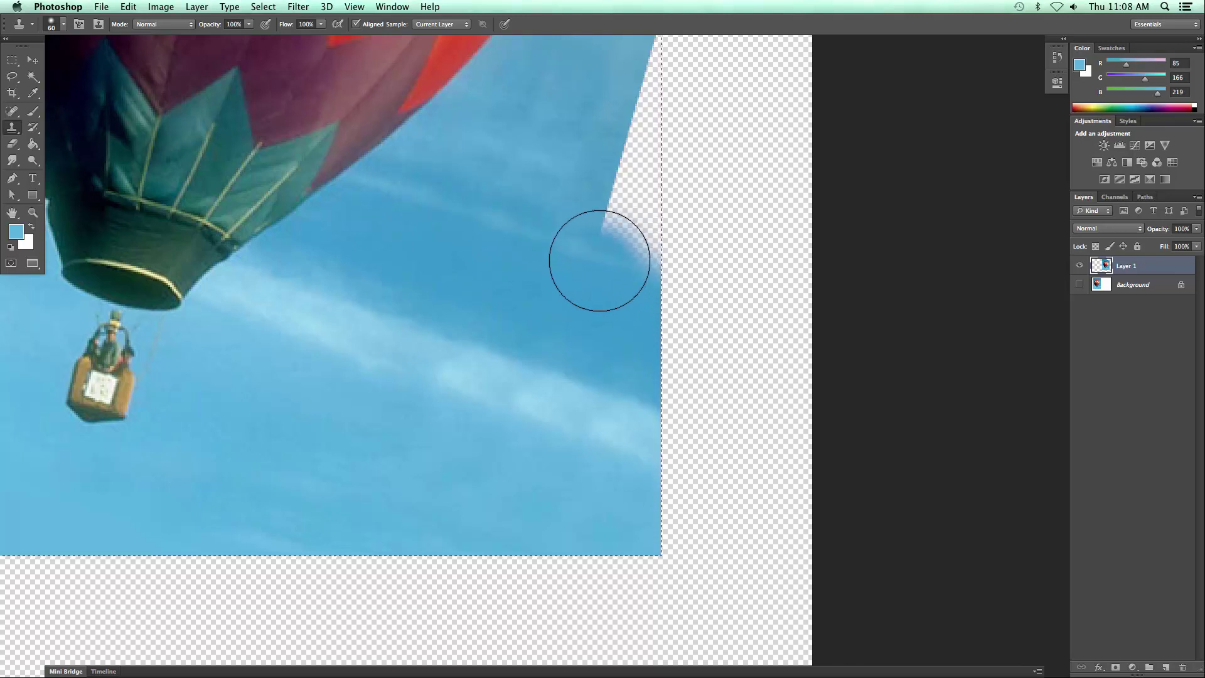
pyautogui.moveTo(597, 258)
pyautogui.mouseDown()
pyautogui.moveTo(667, 76)
pyautogui.moveTo(656, 318)
pyautogui.moveTo(619, 337)
pyautogui.moveTo(566, 571)
pyautogui.mouseUp()
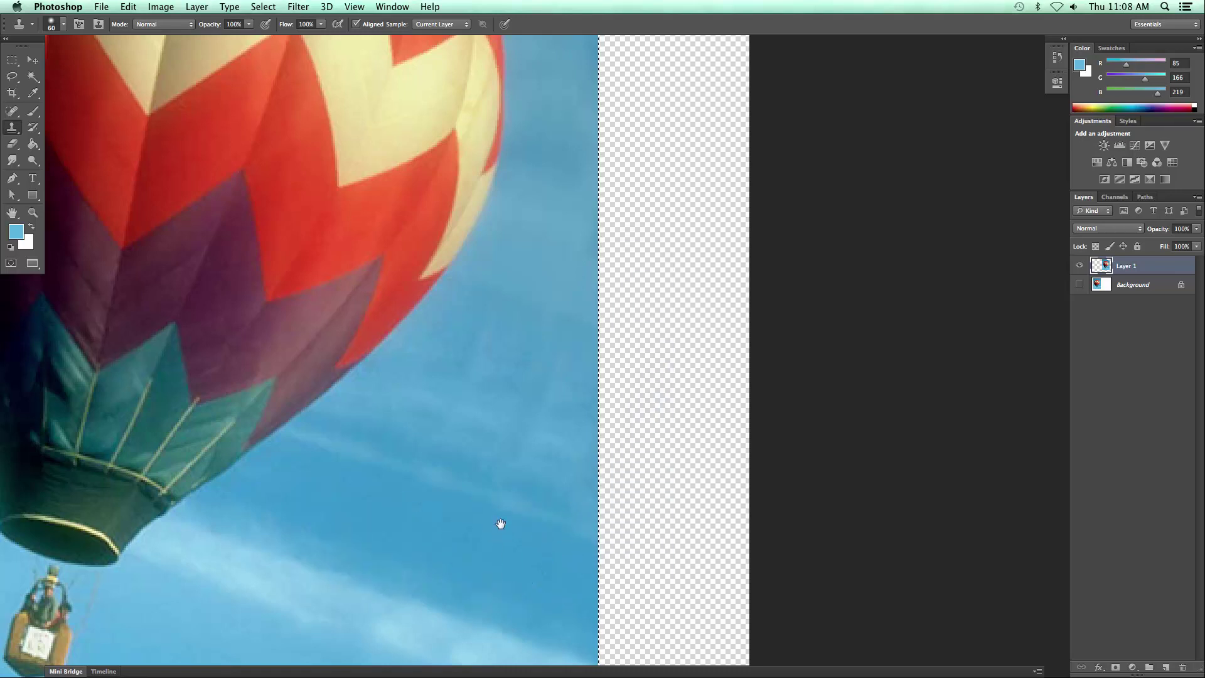
# Break up the repeated pattern in the cloned cloud streak with sampled sky, undoing the last stroke in the lower-right corner.
pyautogui.moveTo(501, 524); pyautogui.dragTo(525, 327)
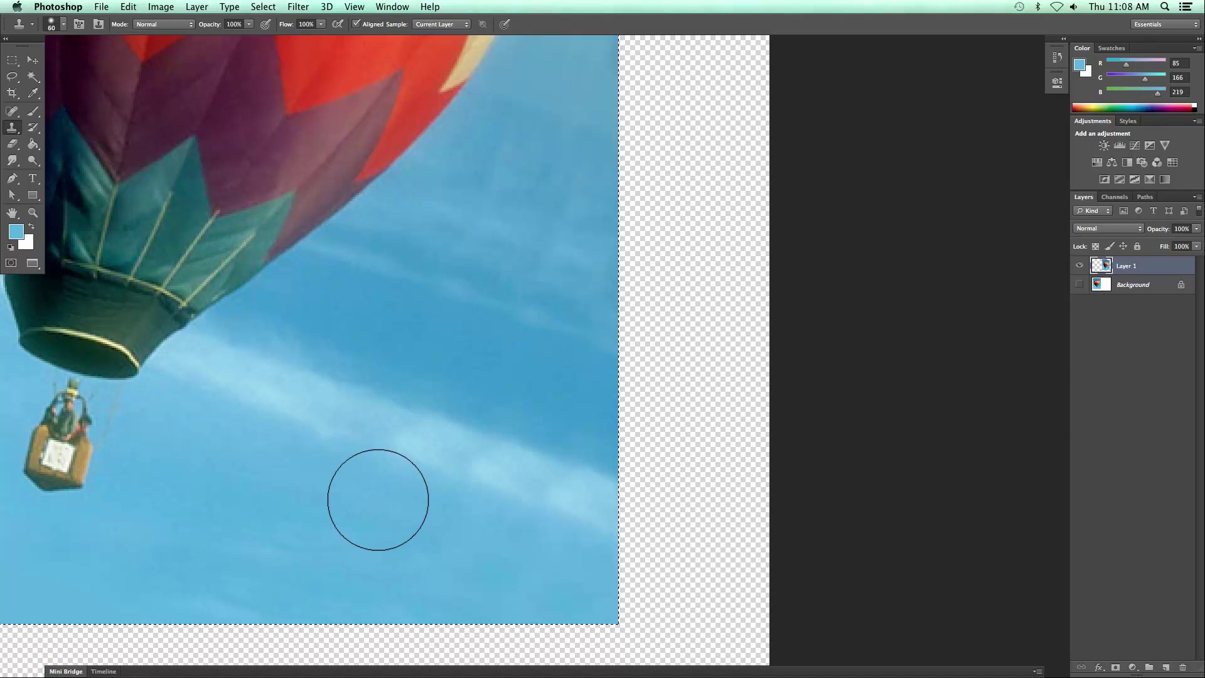
pyautogui.keyDown('alt'); pyautogui.click(329, 405); pyautogui.keyUp('alt')
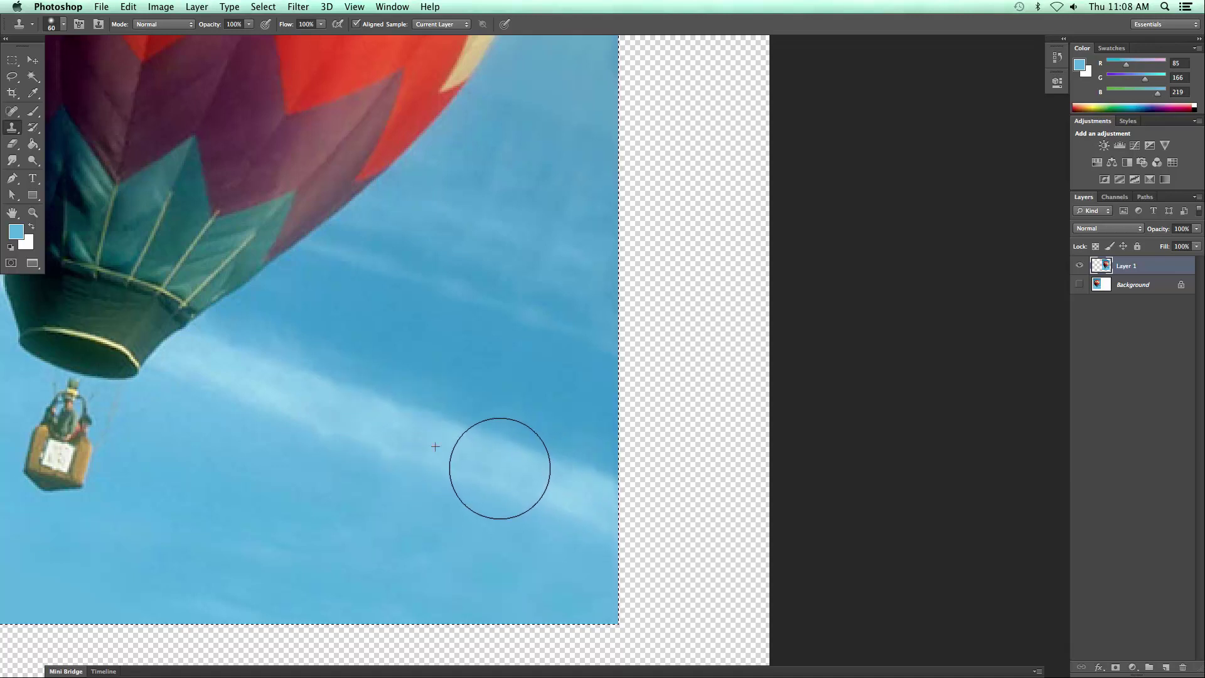
pyautogui.moveTo(583, 581); pyautogui.dragTo(594, 606)
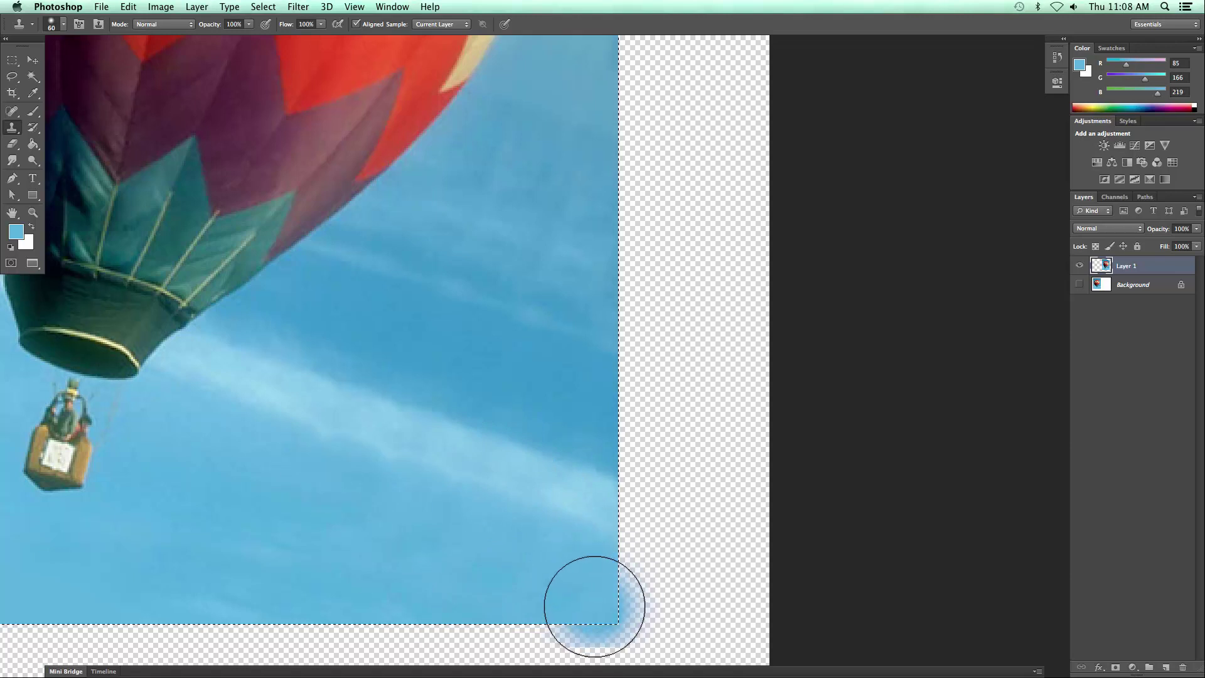
pyautogui.press('super+z')
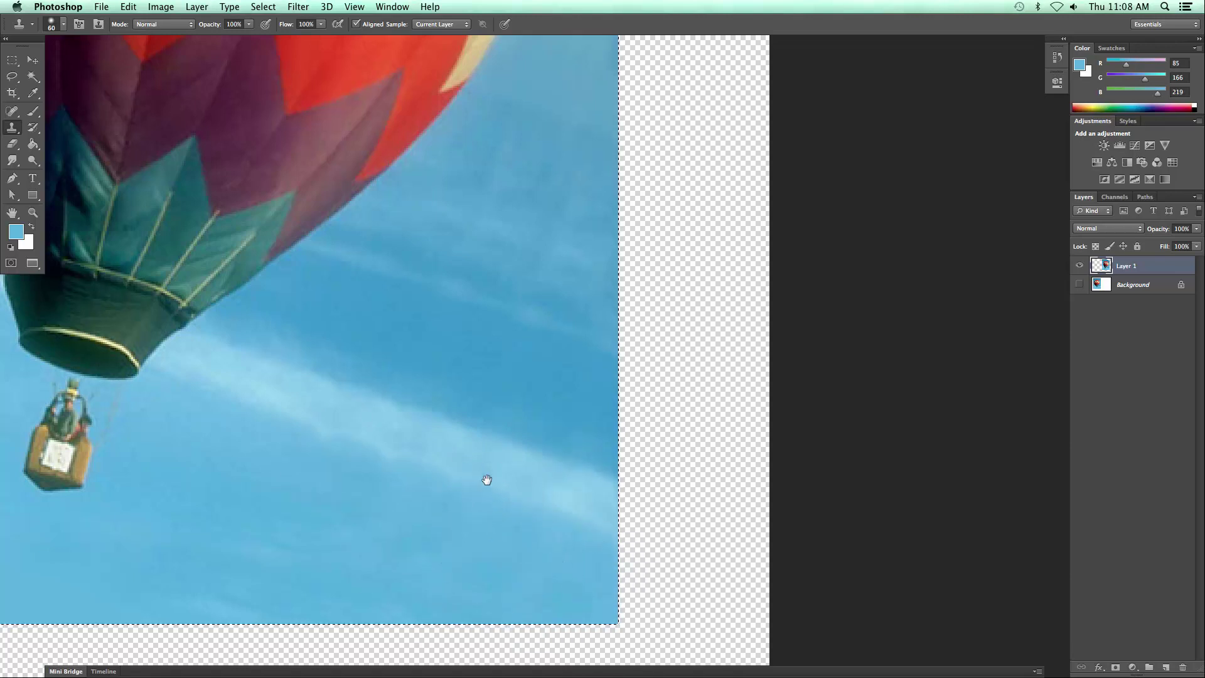
# Smooth the cloned sky between the balloon and the right edge with a 35 px Clone Stamp brush.
pyautogui.moveTo(477, 396)
pyautogui.mouseDown()
pyautogui.moveTo(412, 520)
pyautogui.moveTo(417, 512)
pyautogui.mouseUp()
pyautogui.moveTo(543, 290); pyautogui.dragTo(493, 329)
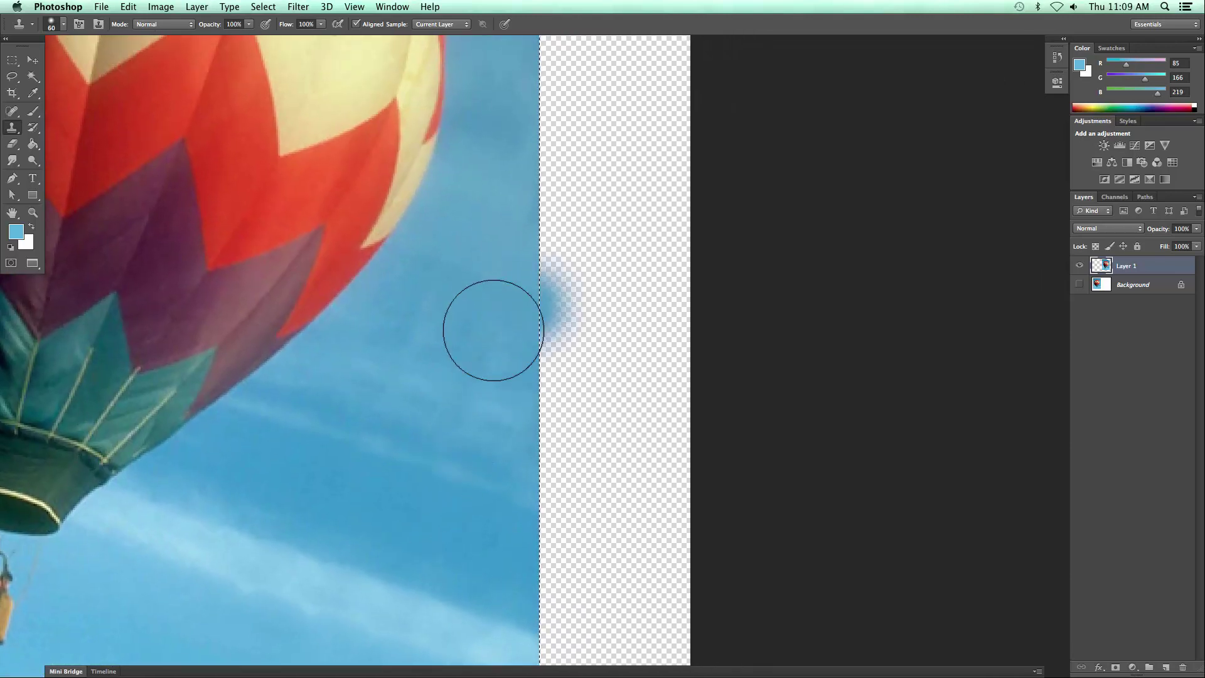
pyautogui.press('super+z')
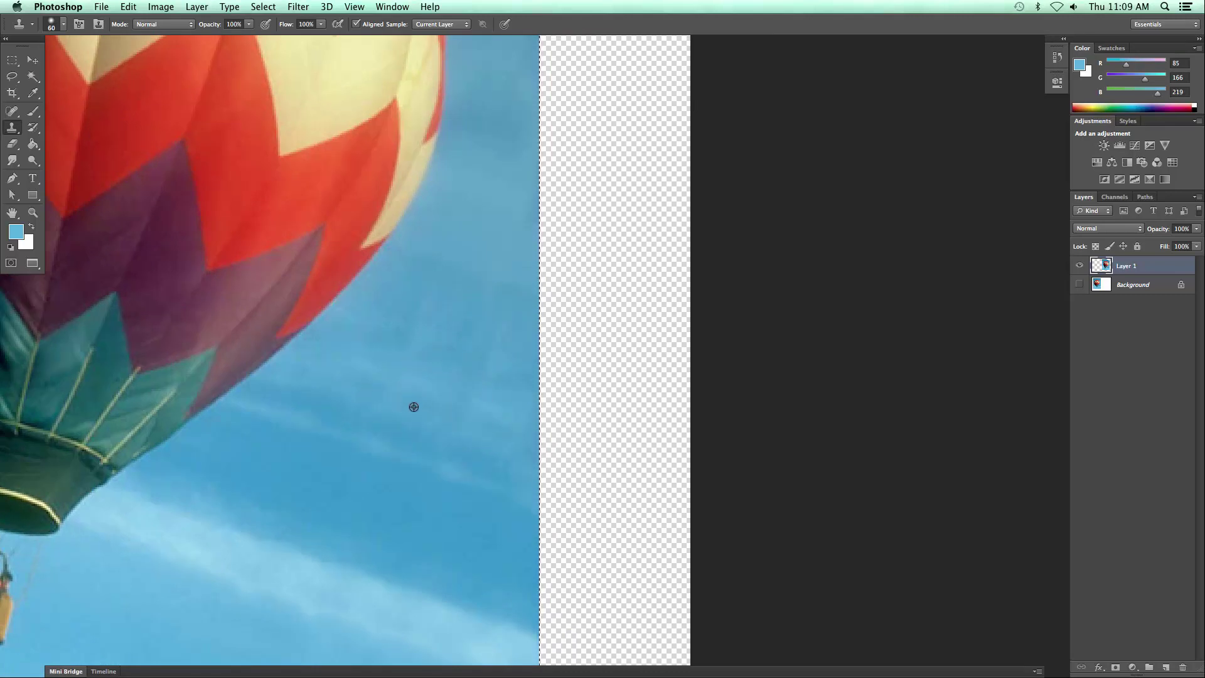
pyautogui.press('[')
pyautogui.press('[')
pyautogui.press('[')
pyautogui.press('[')
pyautogui.moveTo(447, 422); pyautogui.dragTo(482, 379)
pyautogui.moveTo(450, 441); pyautogui.dragTo(296, 653)
# Fill the transparent gap in the rectangle's upper-right corner with sky cloned from just below the slanted edge.
pyautogui.moveTo(383, 182)
pyautogui.mouseDown()
pyautogui.moveTo(376, 315)
pyautogui.moveTo(414, 574)
pyautogui.moveTo(609, 649)
pyautogui.mouseUp()
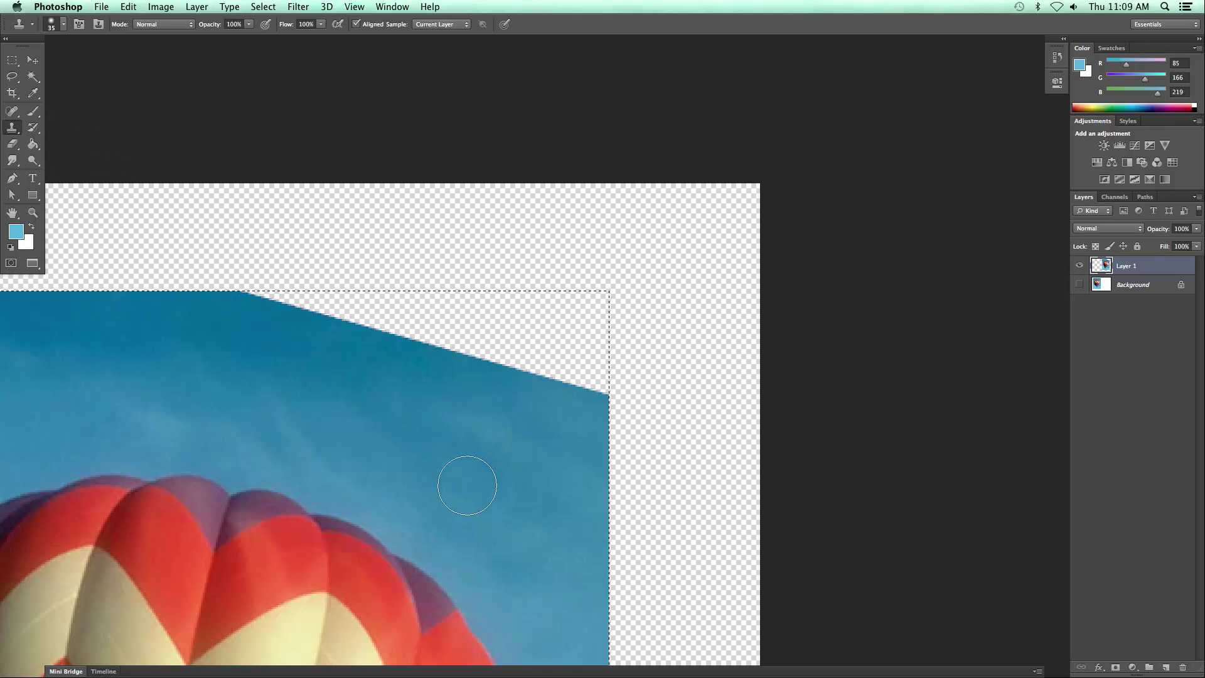
pyautogui.keyDown('alt'); pyautogui.click(596, 423); pyautogui.keyUp('alt')
pyautogui.moveTo(590, 419)
pyautogui.mouseDown()
pyautogui.moveTo(594, 388)
pyautogui.moveTo(350, 322)
pyautogui.moveTo(481, 331)
pyautogui.moveTo(606, 371)
pyautogui.mouseUp()
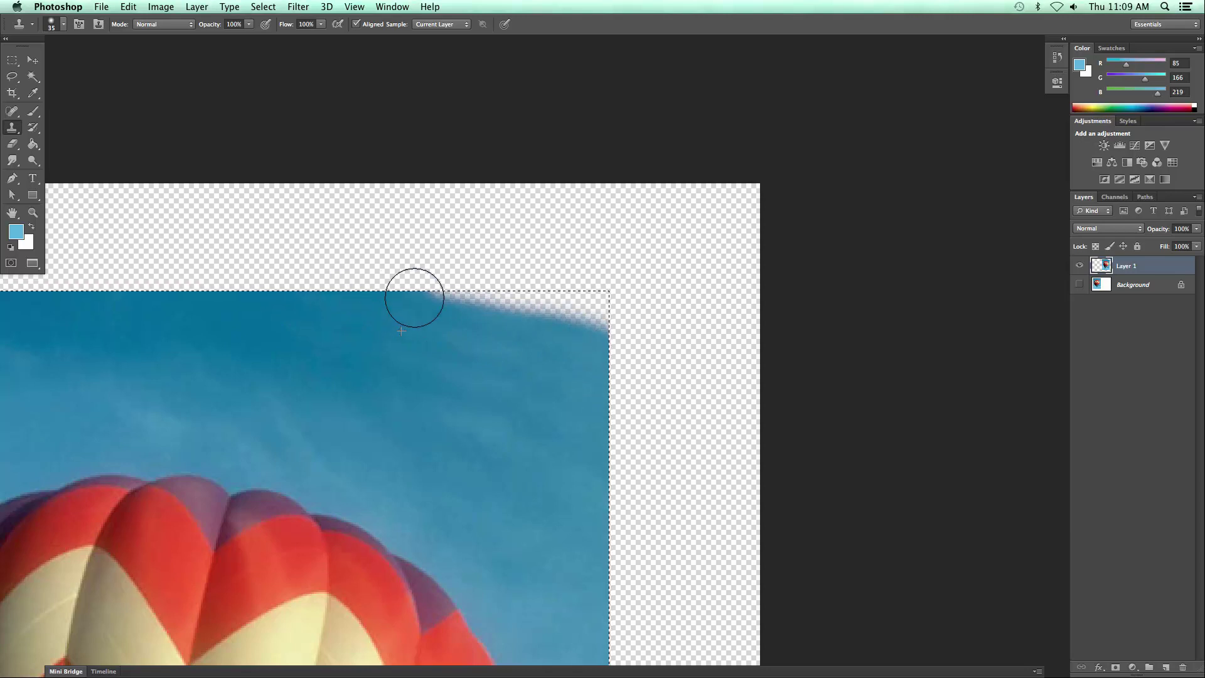
pyautogui.moveTo(415, 297)
pyautogui.mouseDown()
pyautogui.moveTo(624, 332)
pyautogui.moveTo(609, 315)
pyautogui.moveTo(463, 284)
pyautogui.moveTo(624, 291)
pyautogui.mouseUp()
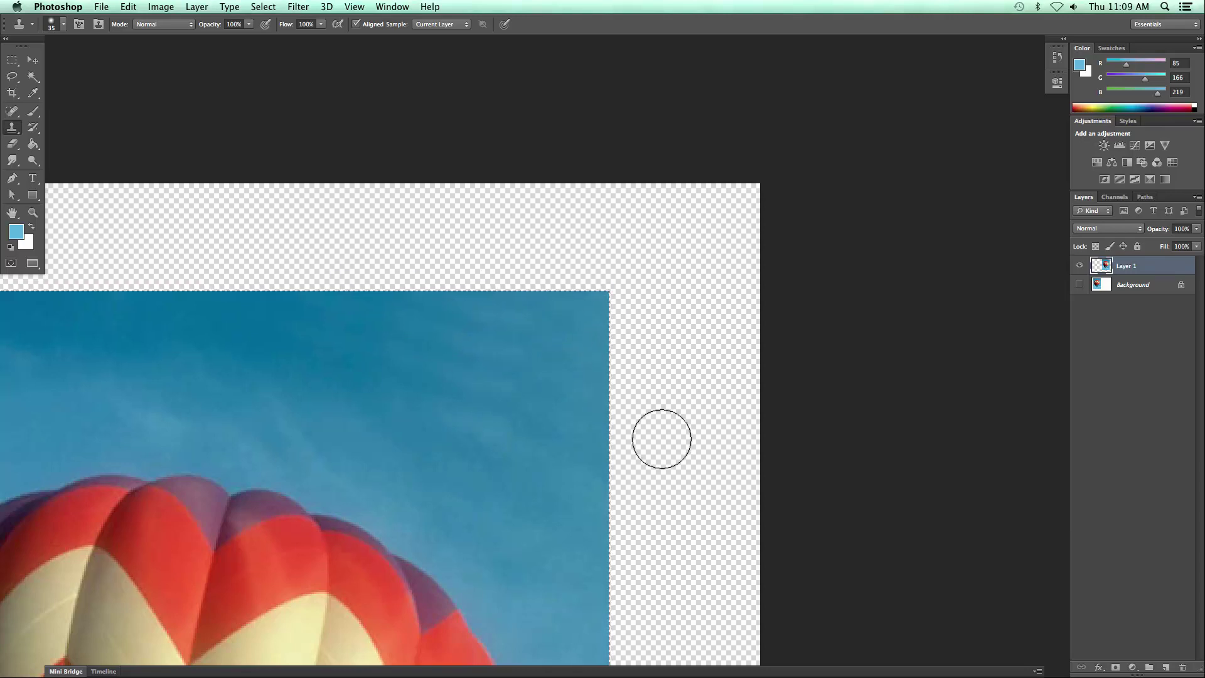
# Examine the filled sky around the balloon both in the whole image and close up for visible cloning flaws.
pyautogui.press('super+minus')
pyautogui.press('super+0')
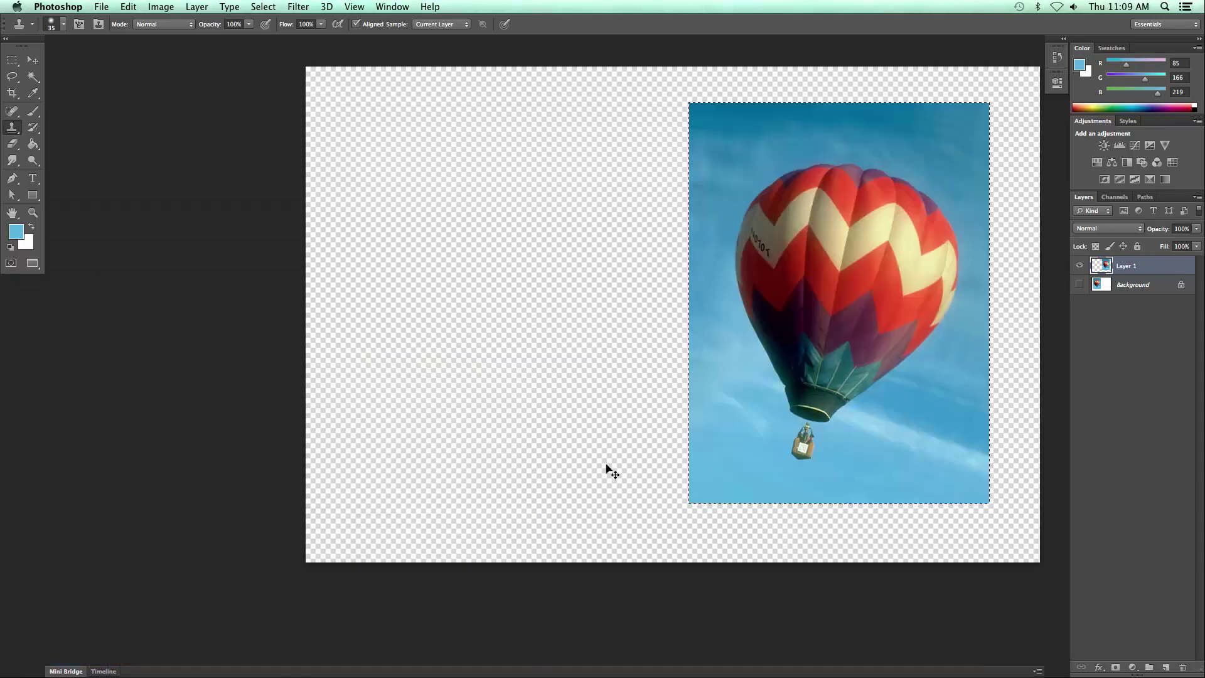
pyautogui.moveTo(764, 435); pyautogui.dragTo(412, 472)
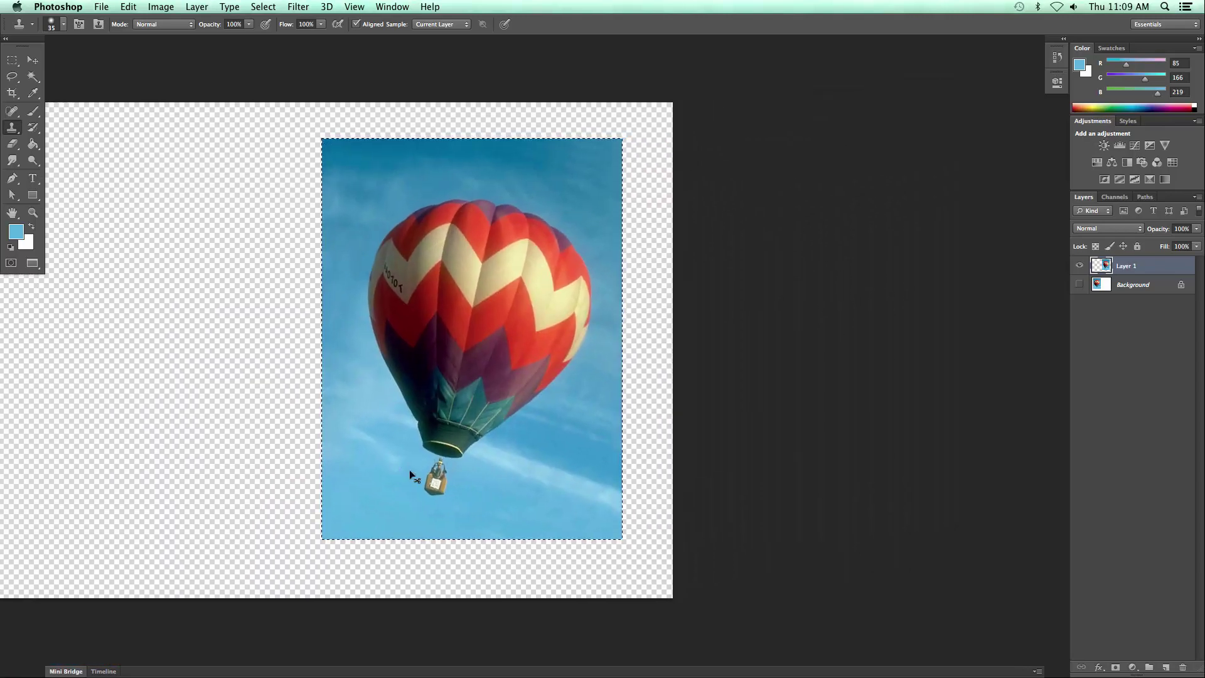
pyautogui.press('super+plus')
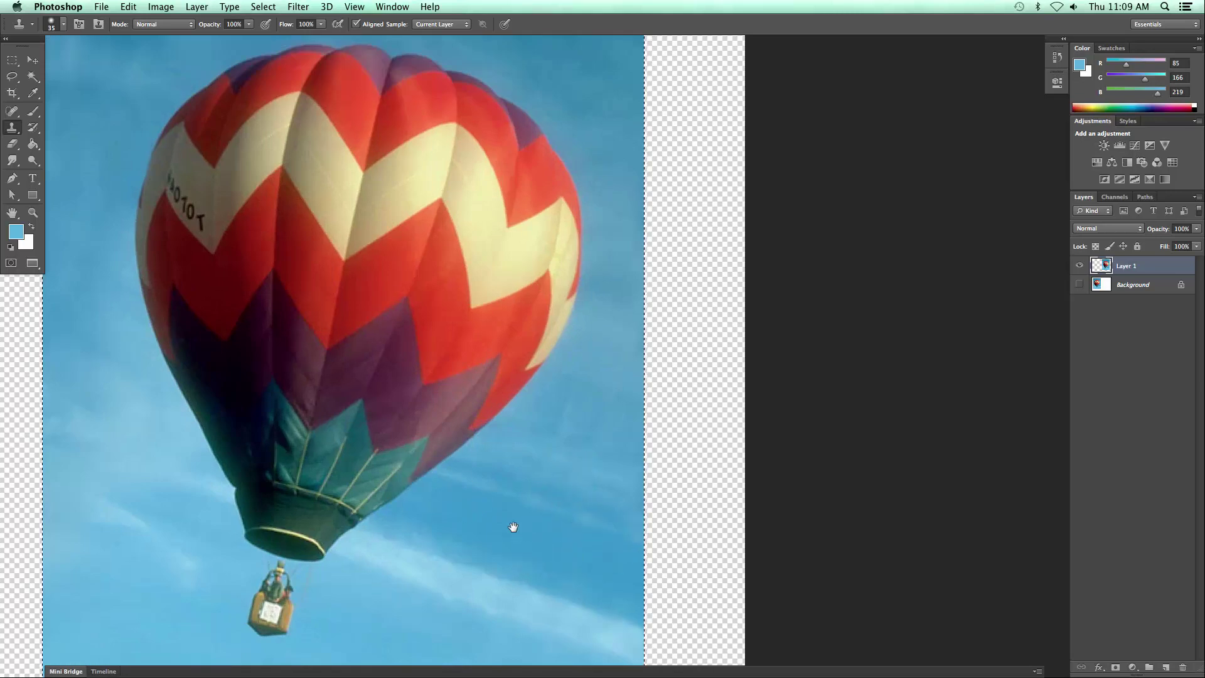
pyautogui.moveTo(511, 527); pyautogui.dragTo(573, 506)
pyautogui.press('super+minus')
pyautogui.press('super+minus')
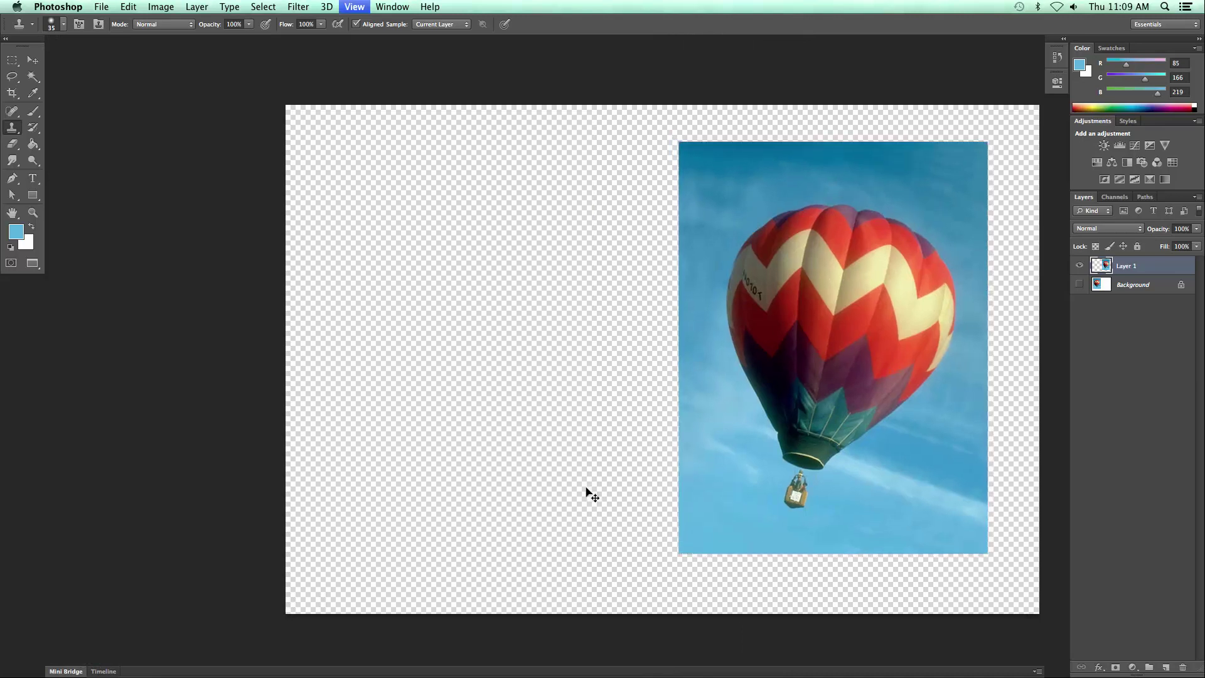
# Show the Background layer again beside the rotated photo and clear the selection around the right photo.
pyautogui.press('super+equal')
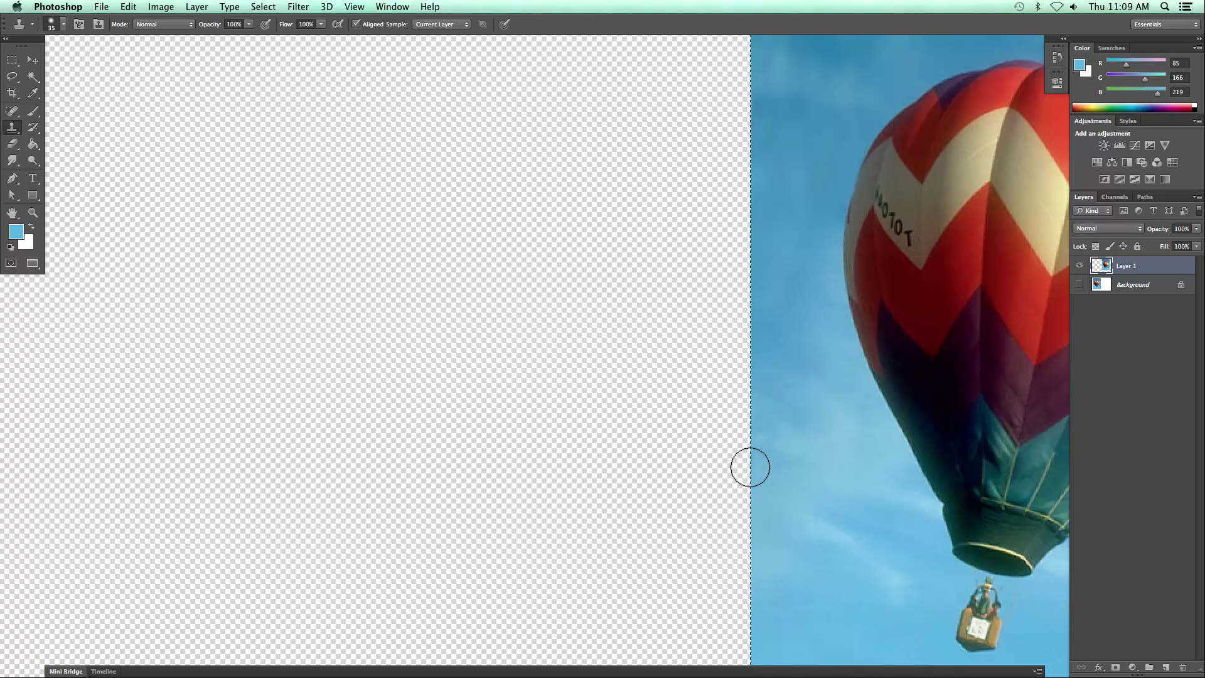
pyautogui.click(1078, 286)
pyautogui.press('super+0')
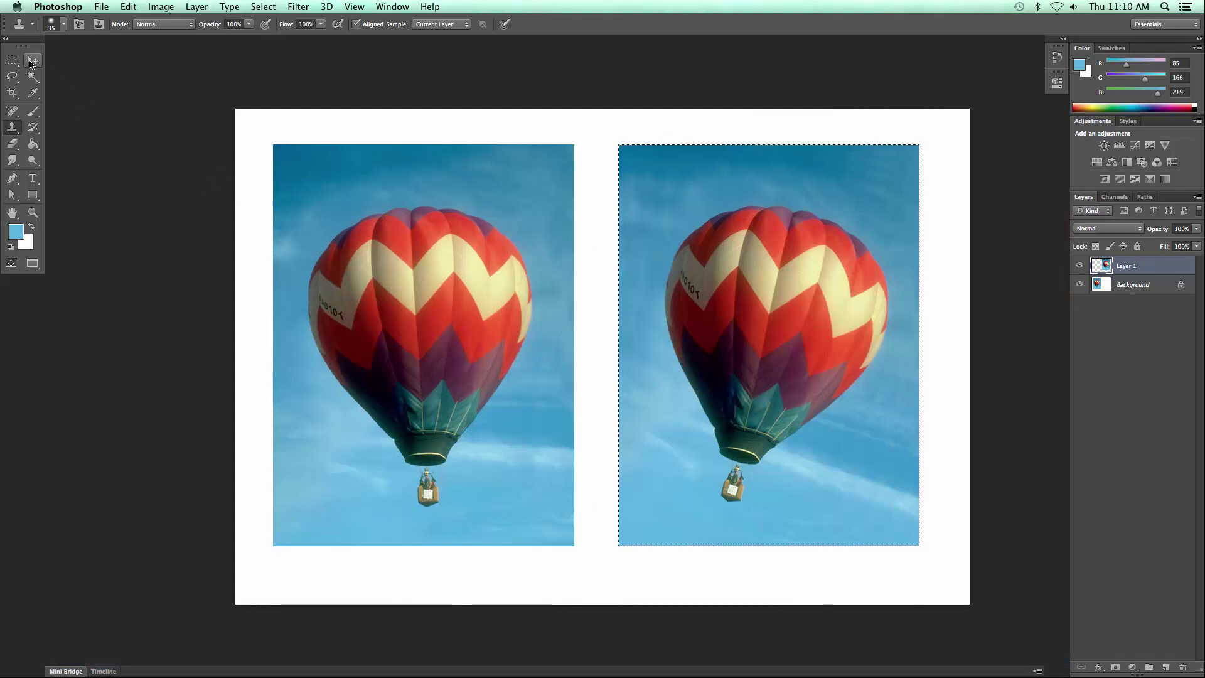
pyautogui.press('super+d')
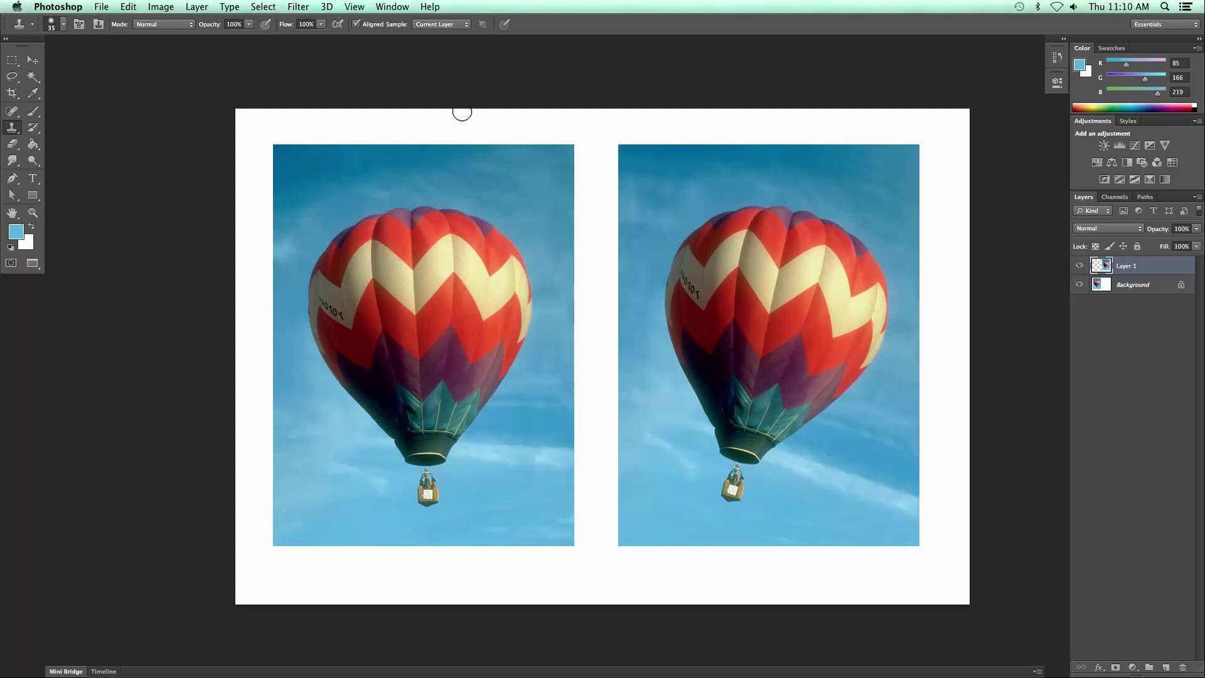
# Restore the previous rectangular selection around the right photo with Reselect and clear it again.
pyautogui.click(259, 9)
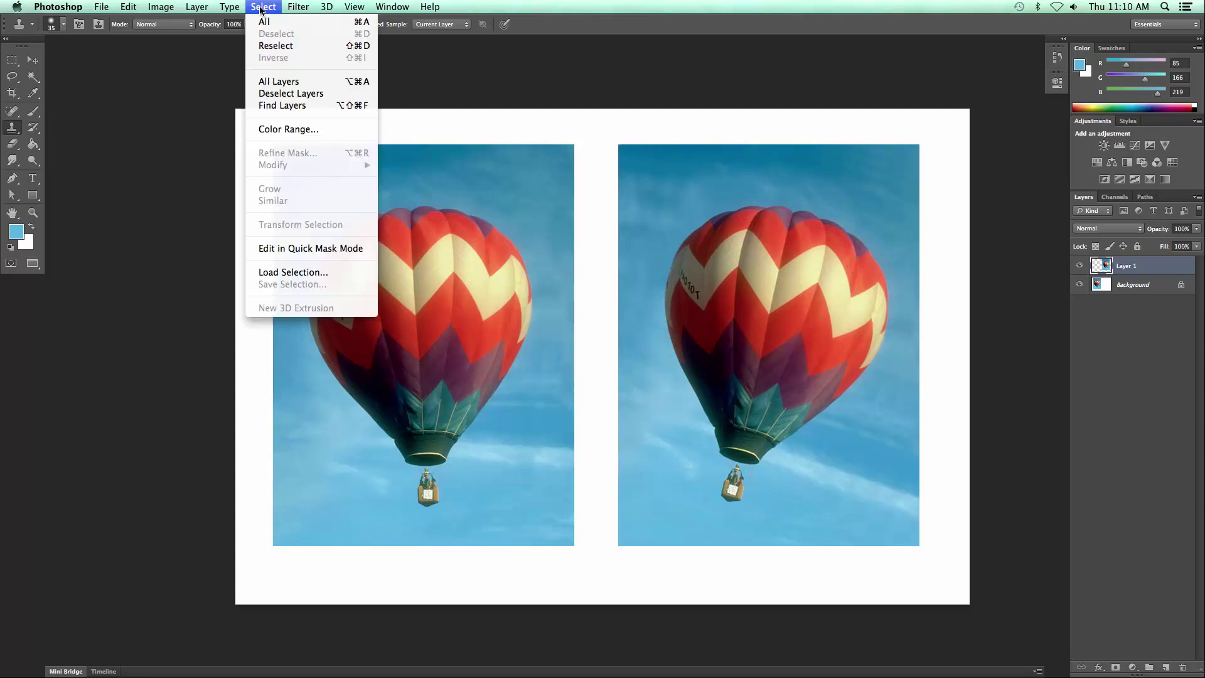
pyautogui.click(273, 45)
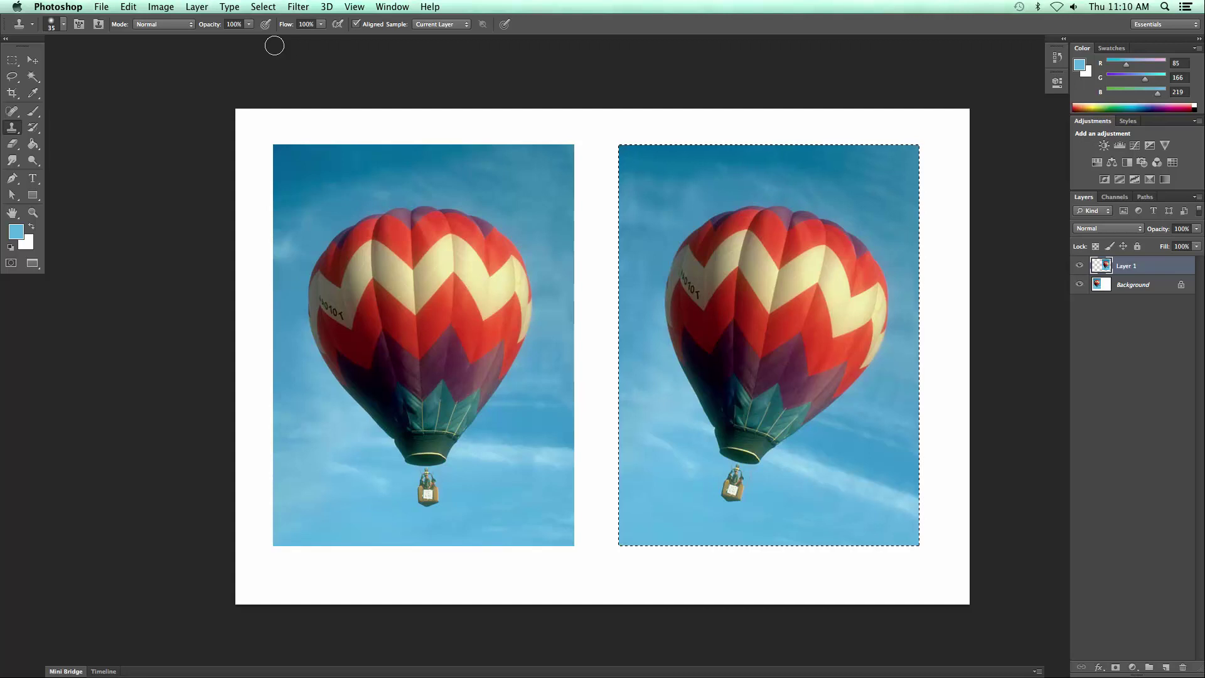
pyautogui.click(33, 59)
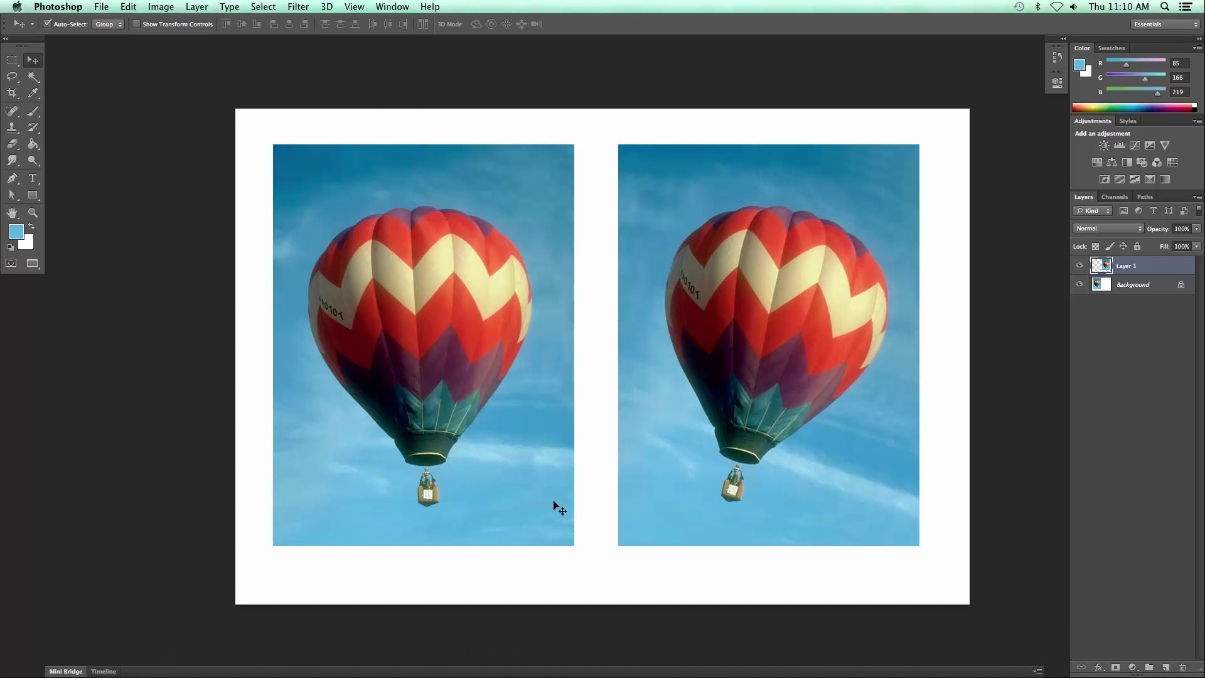
# Rename Layer 1 as "Rotated image" and convert the Background into a regular layer named "Original image".
pyautogui.doubleClick(1126, 267)
pyautogui.write('Rotated image')
pyautogui.doubleClick(1128, 286)
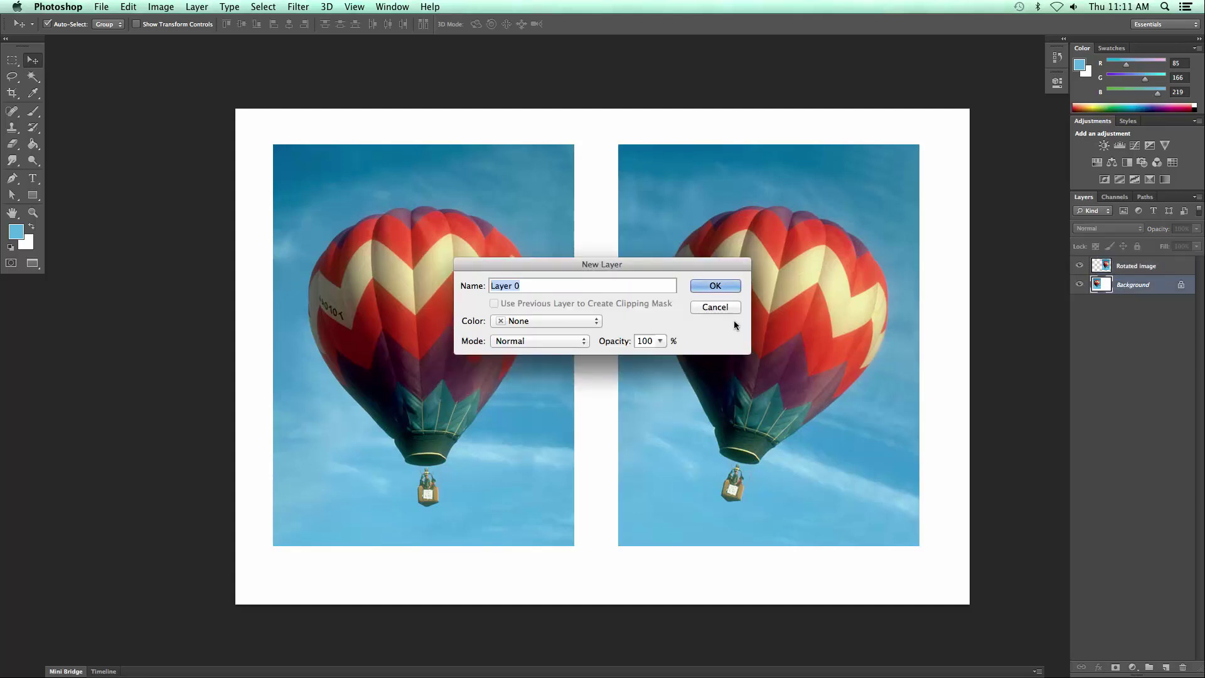
pyautogui.write('Original image')
pyautogui.click(716, 286)
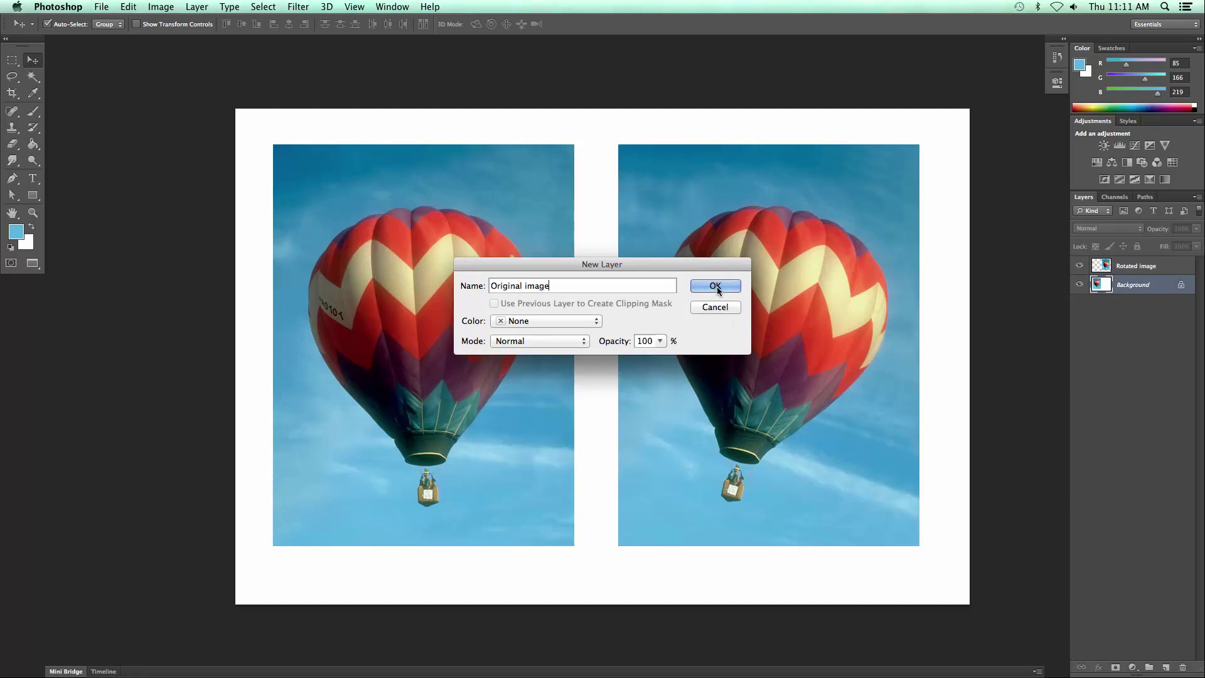
# Add the caption "Original image" in black 36 pt Myriad Pro below the left photo.
pyautogui.click(1137, 268)
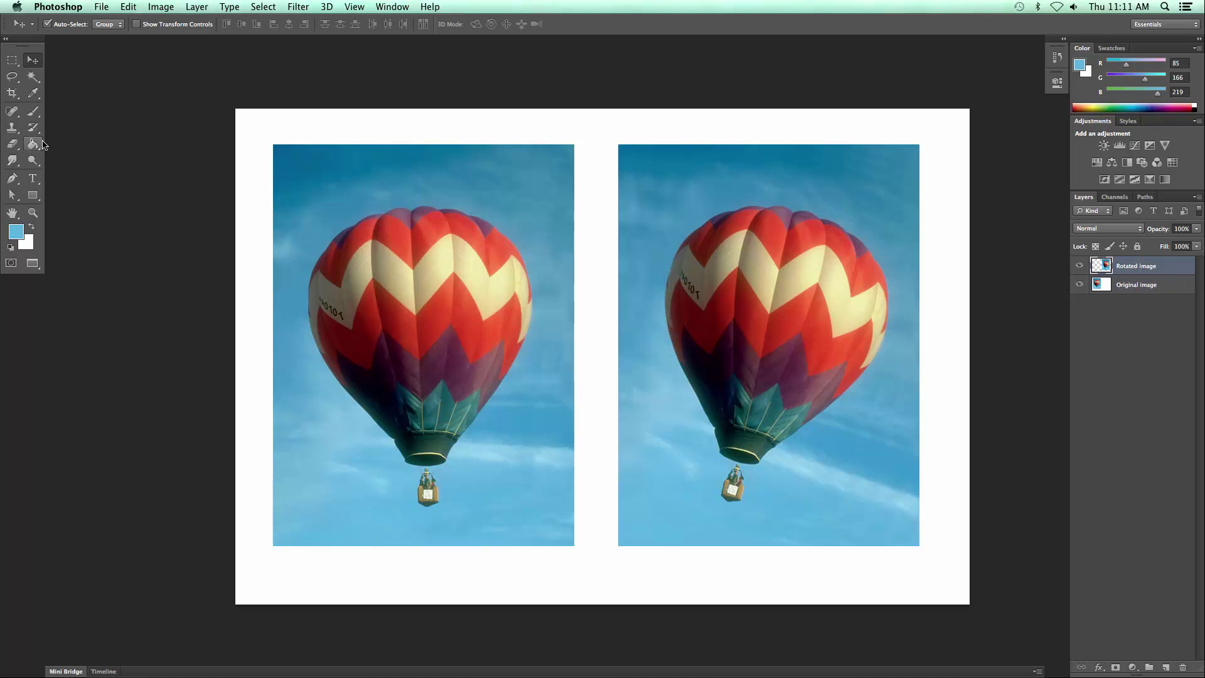
pyautogui.click(34, 180)
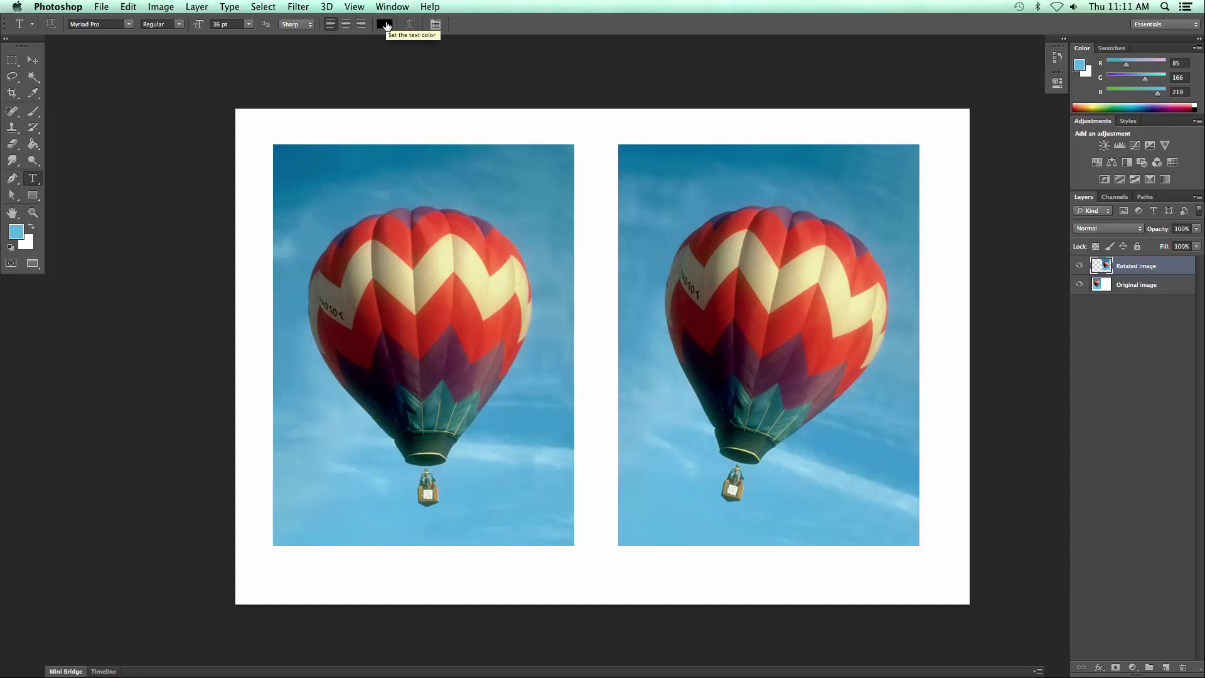
pyautogui.click(279, 581)
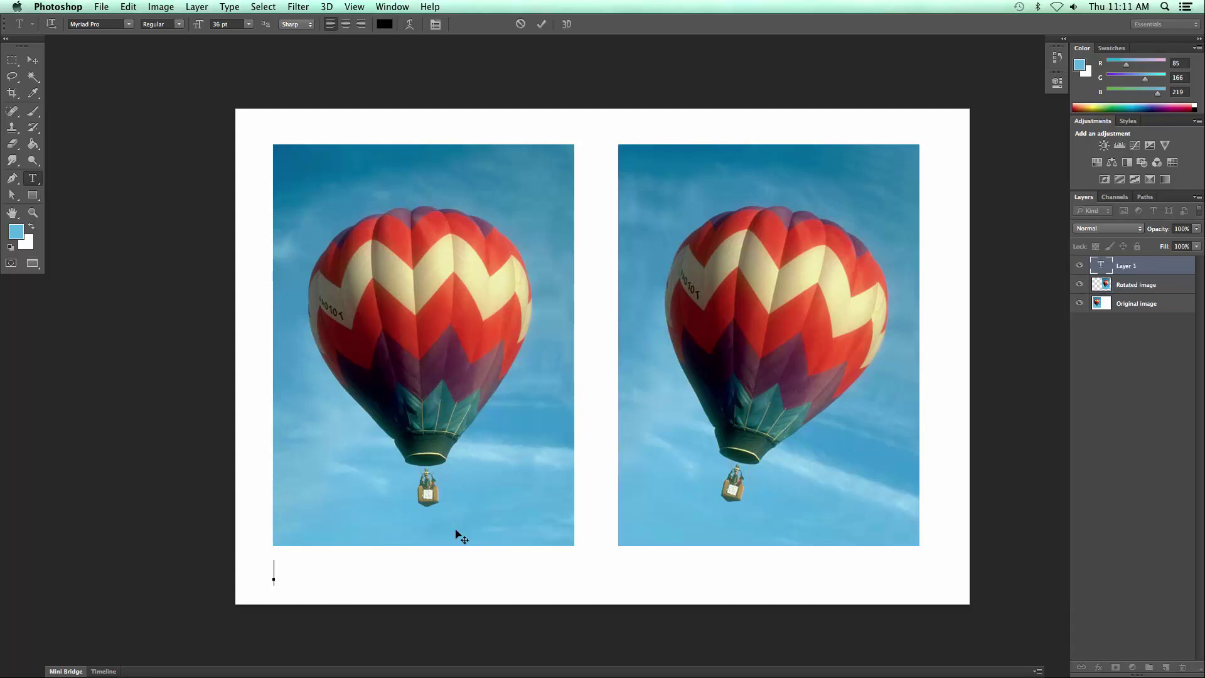
pyautogui.write('Original Ima')
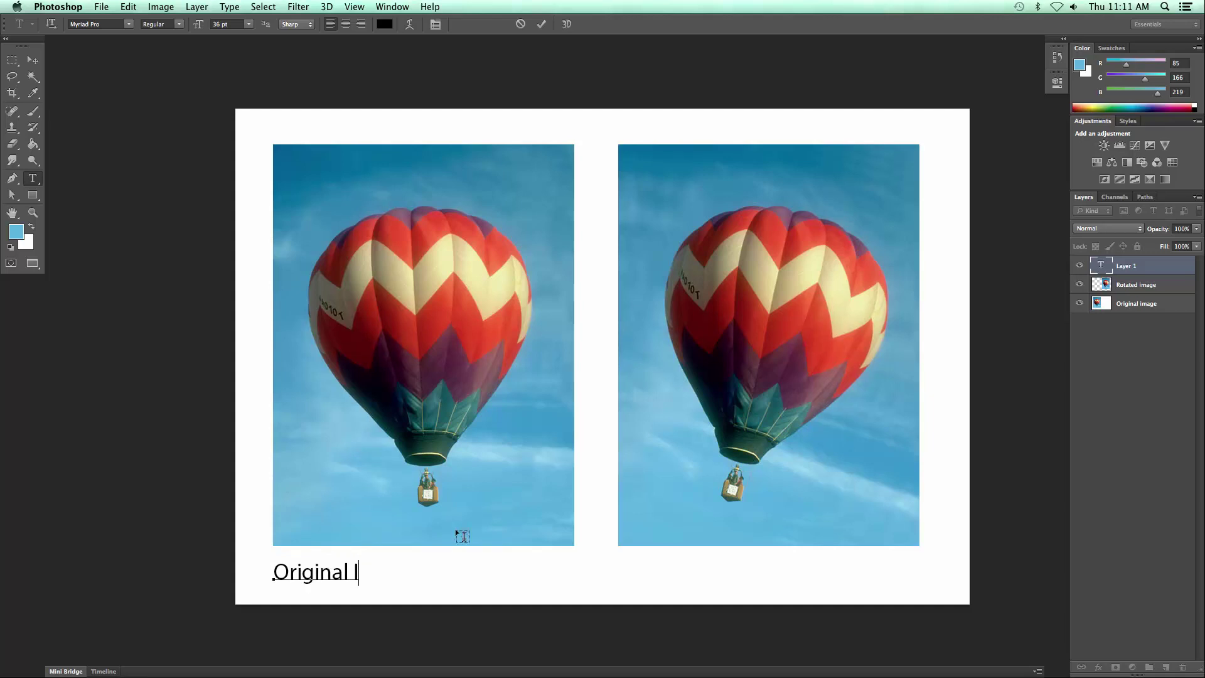
pyautogui.press('BackSpace')
pyautogui.press('BackSpace')
pyautogui.press('BackSpace')
pyautogui.write('image')
pyautogui.click(541, 24)
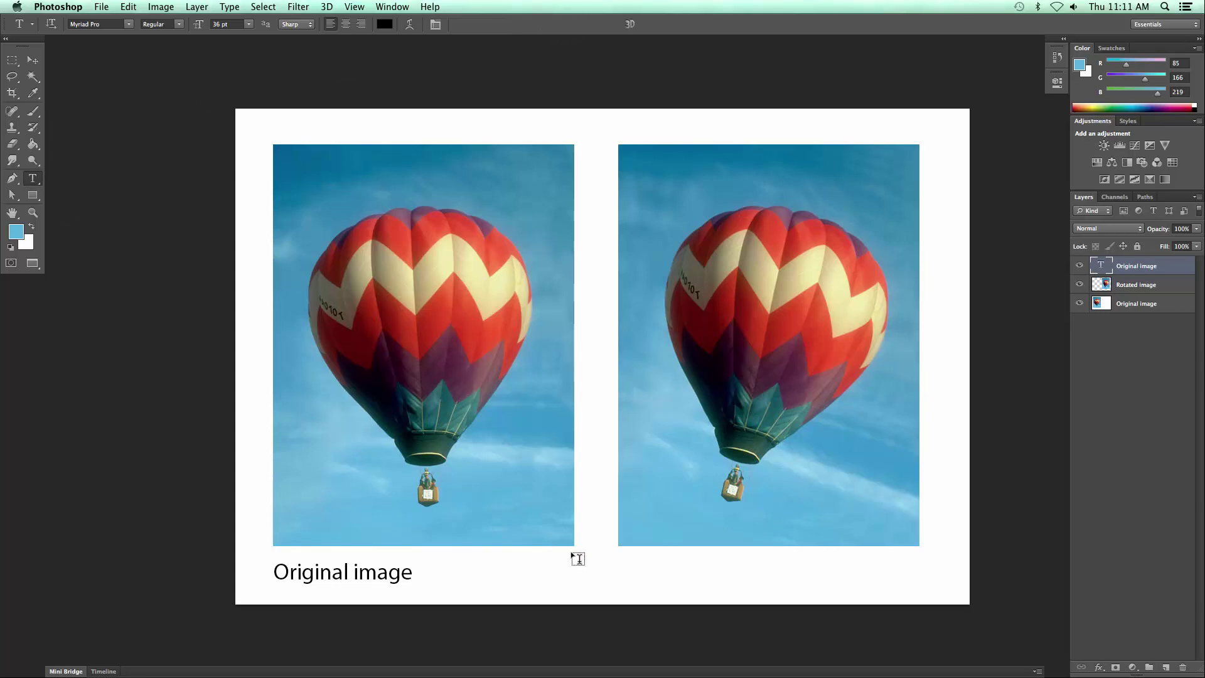
# Add the caption "Rotate, clone stamped image" in the same text style below the right photo.
pyautogui.click(621, 584)
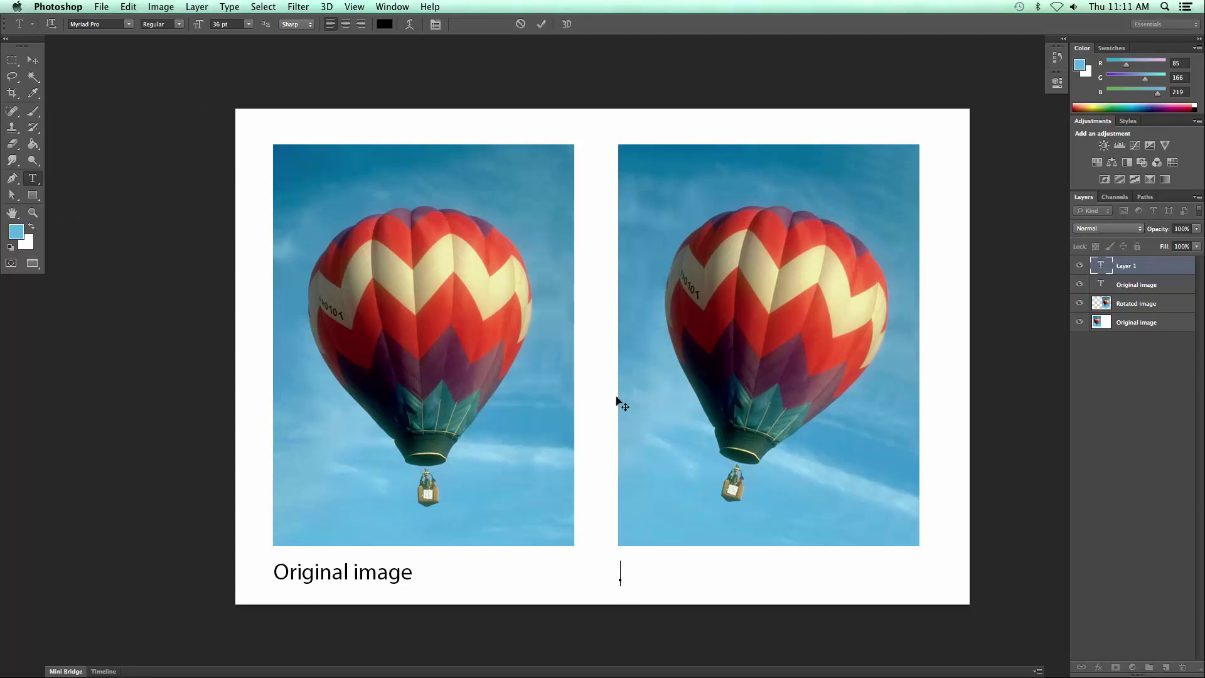
pyautogui.write('Rotate, clone,')
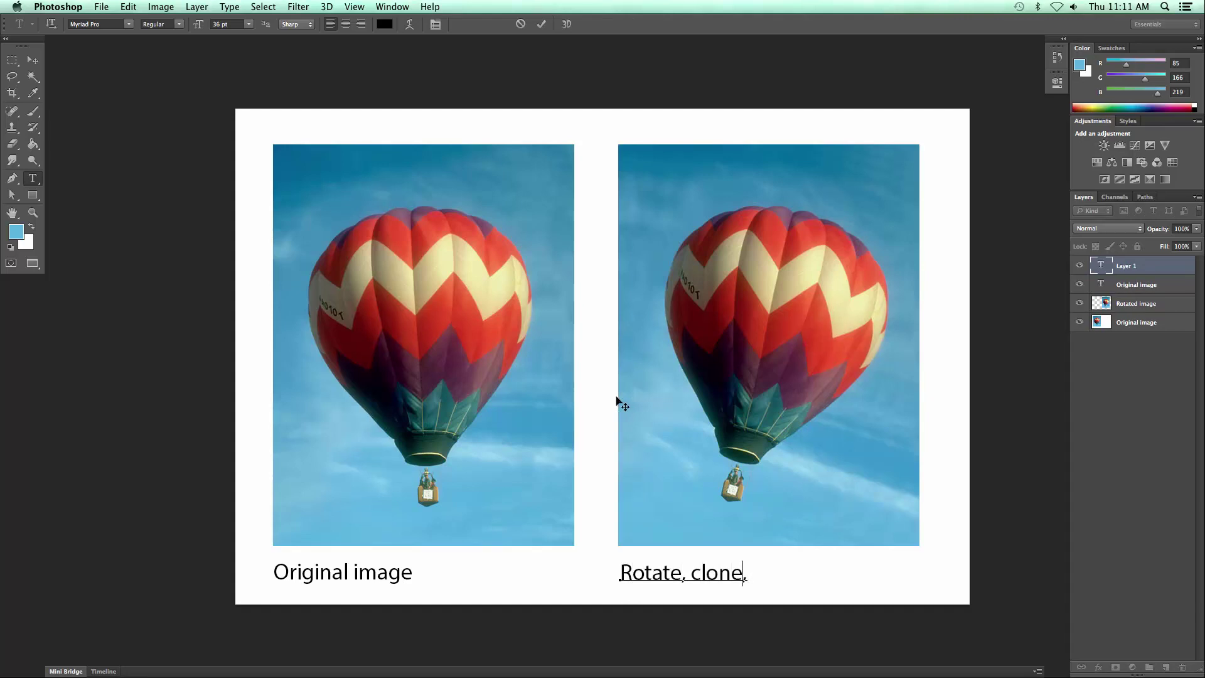
pyautogui.write('image')
pyautogui.click(740, 575)
pyautogui.write('st')
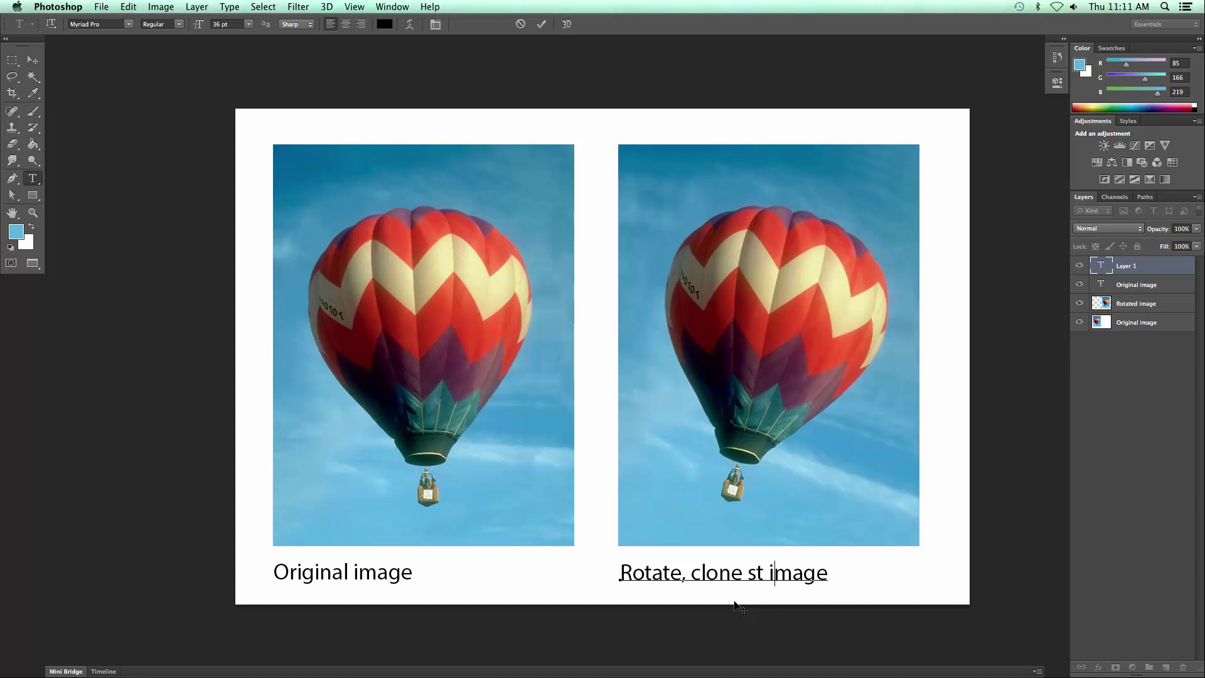
pyautogui.write('amped')
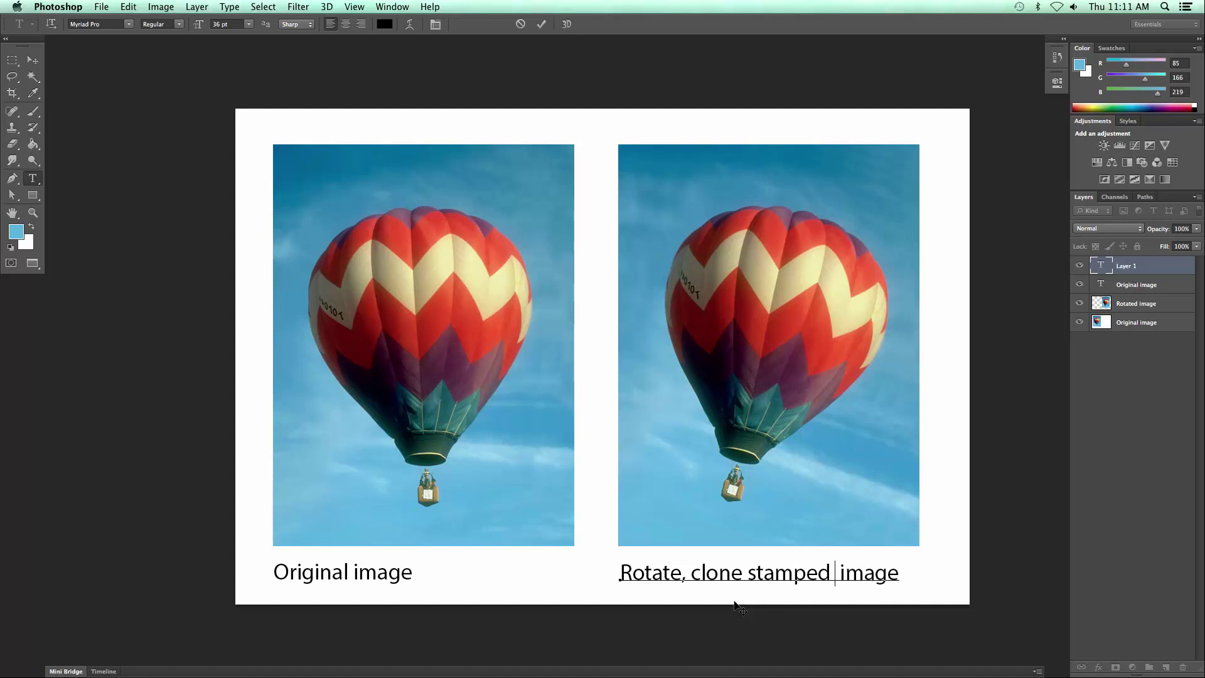
pyautogui.press('Left')
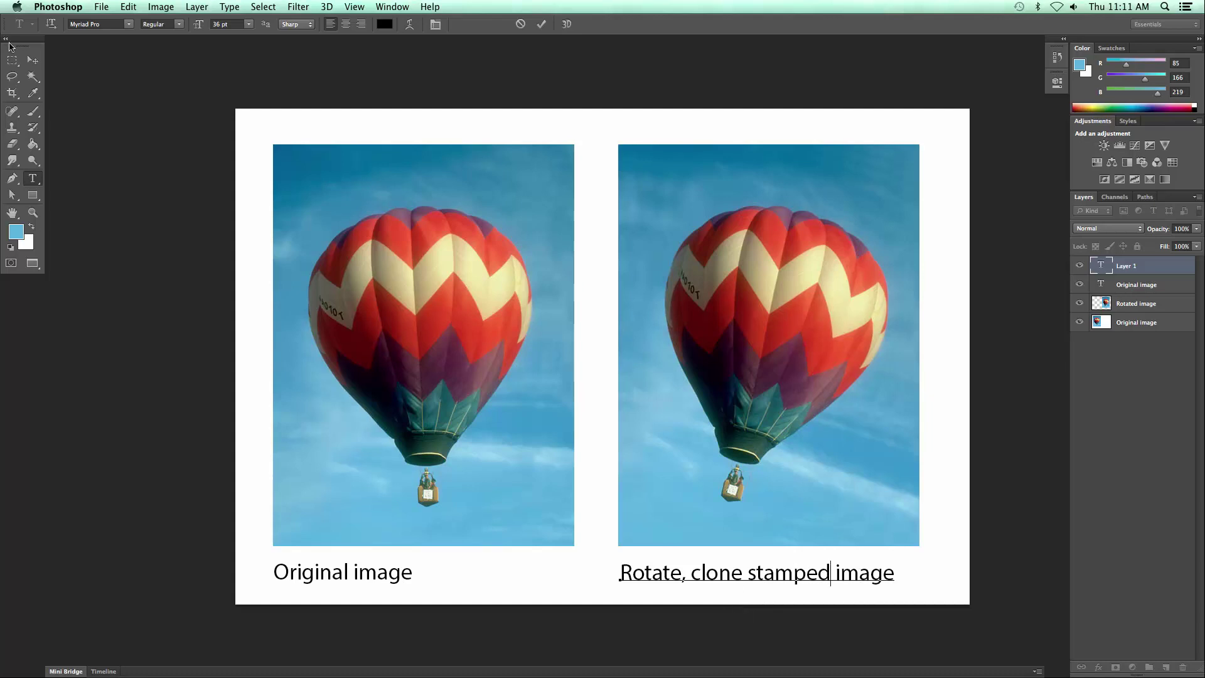
pyautogui.click(32, 60)
# Align the top edges of the two caption text layers and deselect both layers.
pyautogui.click(356, 576)
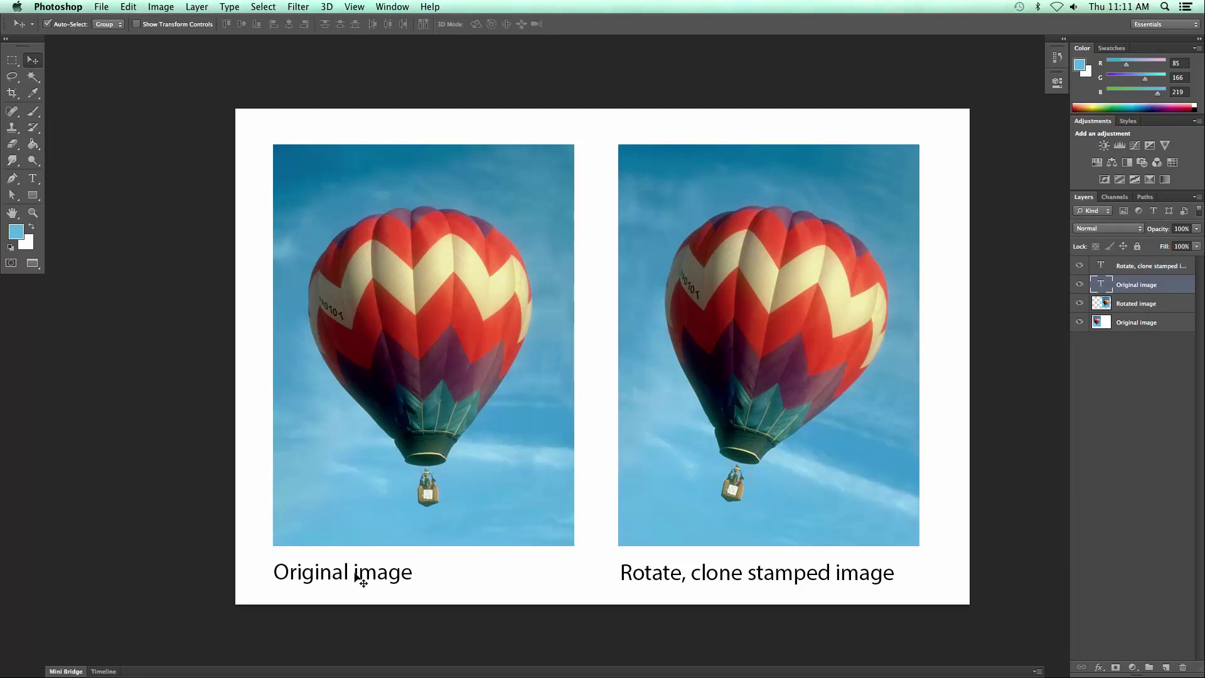
pyautogui.keyDown('shift'); pyautogui.click(709, 578); pyautogui.keyUp('shift')
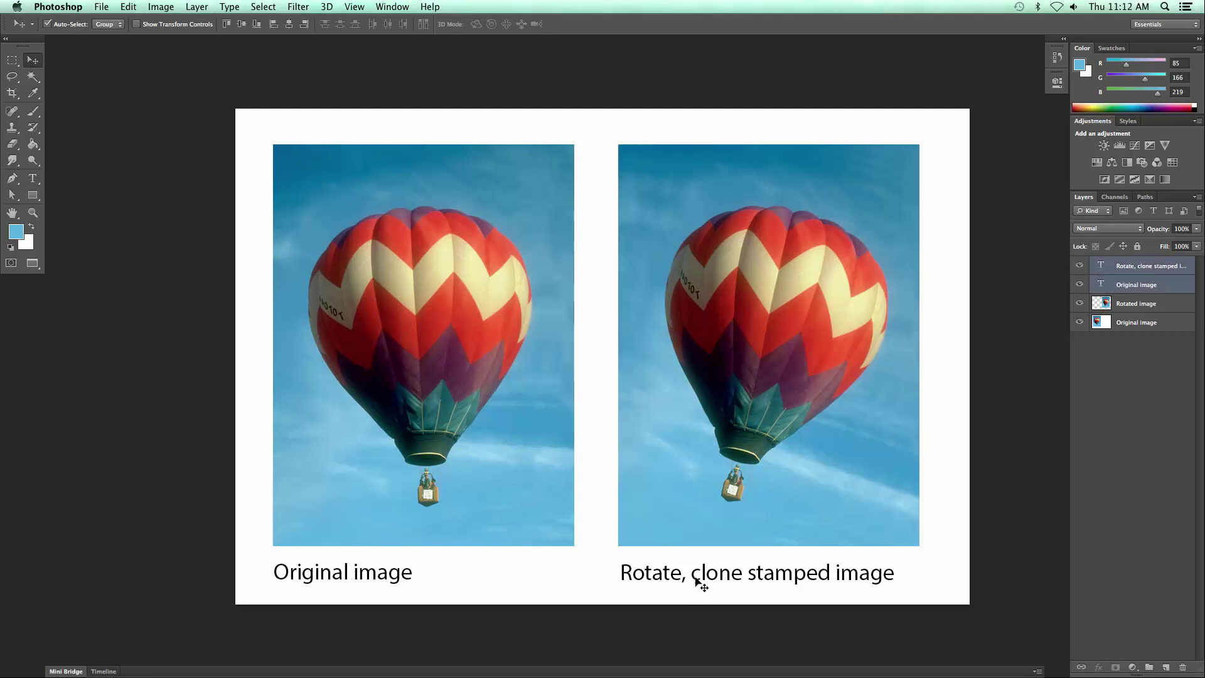
pyautogui.click(226, 27)
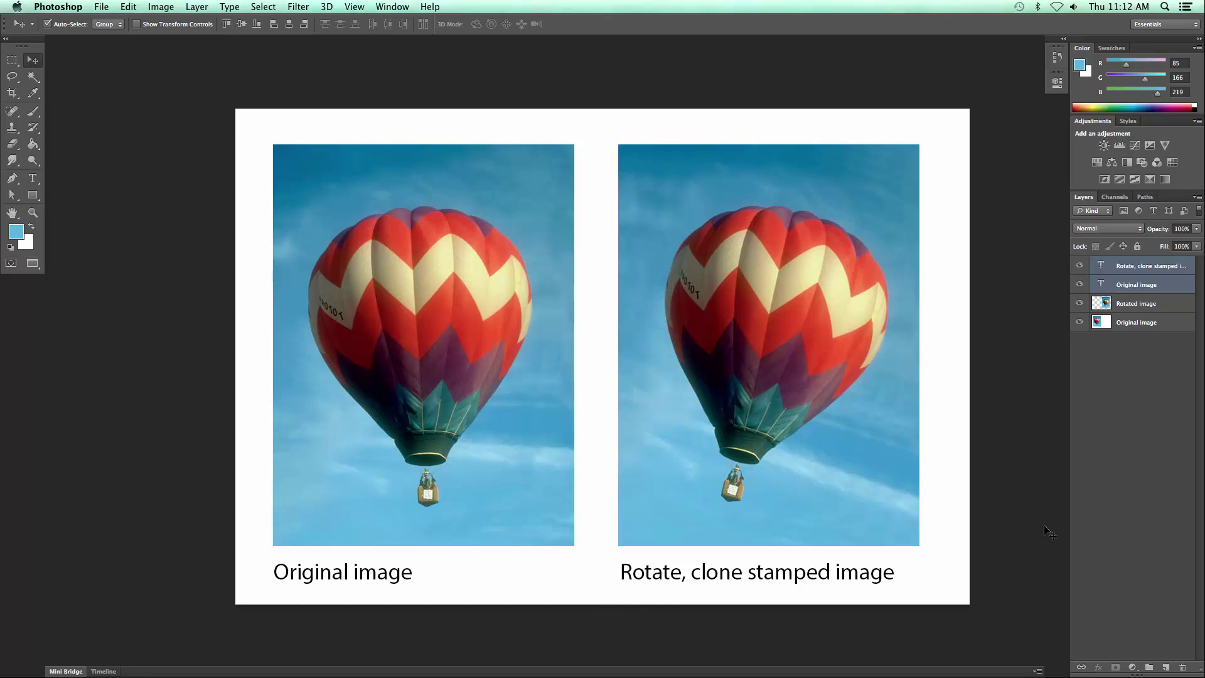
pyautogui.click(1124, 504)
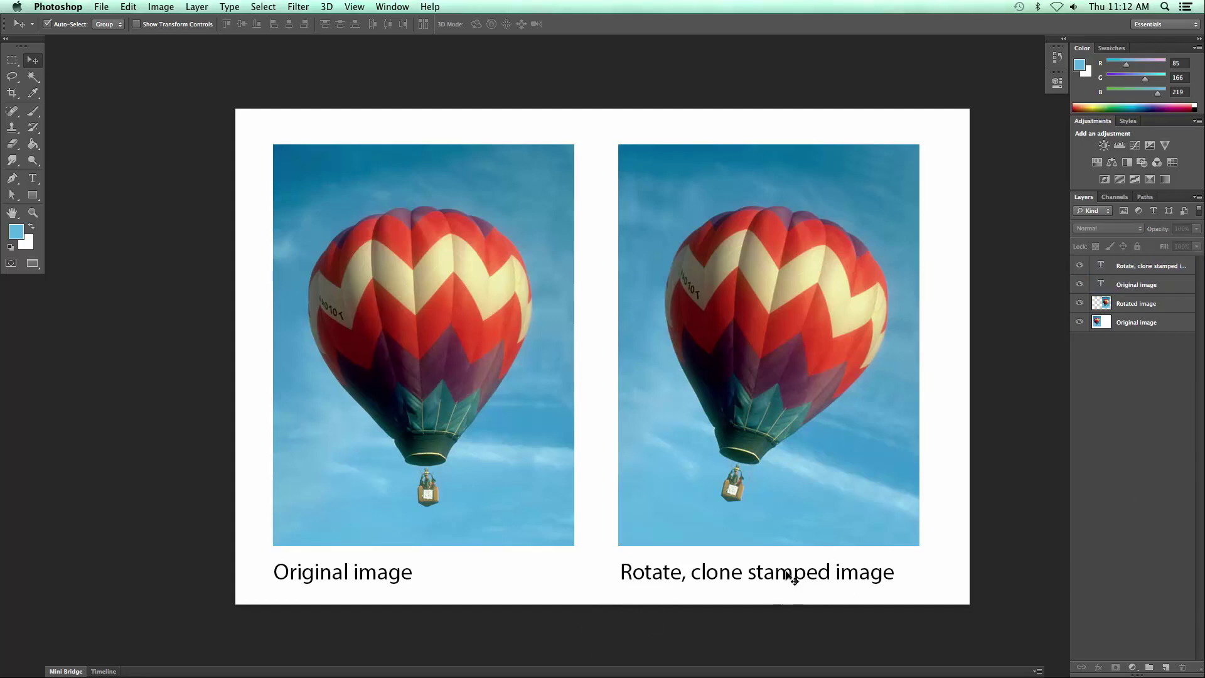
# Nudge each caption slightly left so its first letter lines up with the left edge of the photo above it.
pyautogui.click(732, 578)
pyautogui.press('Left')
pyautogui.press('Left')
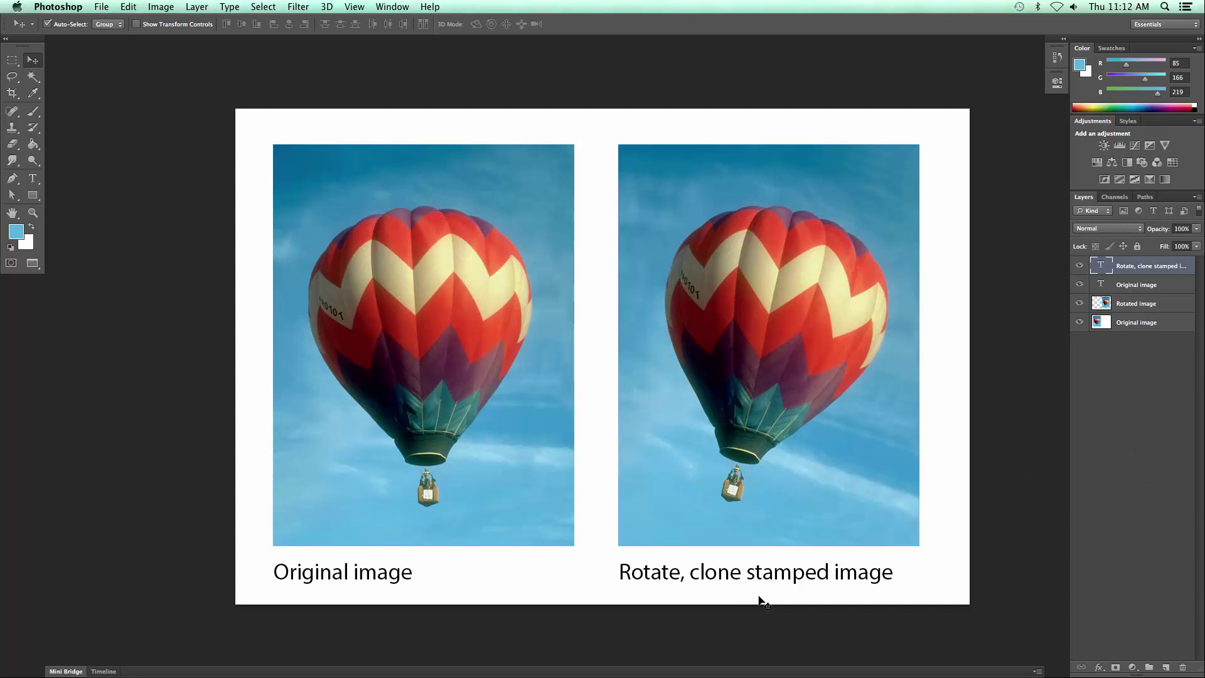
pyautogui.press('Left')
pyautogui.press('Left')
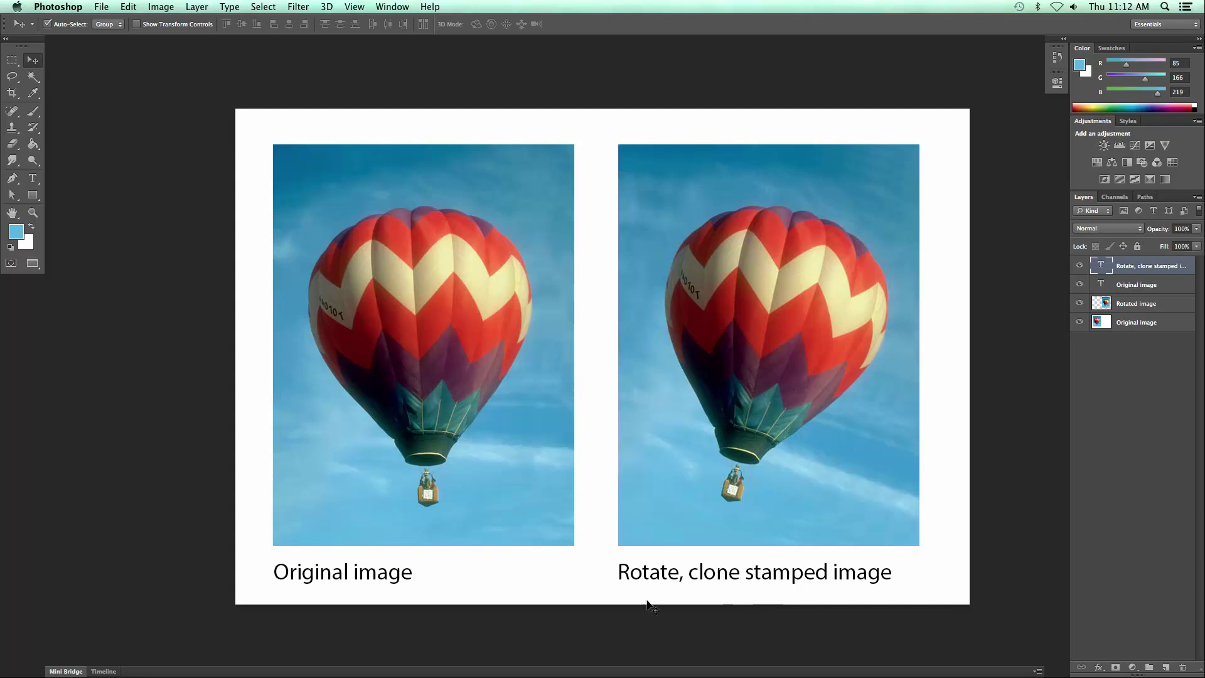
pyautogui.click(358, 578)
pyautogui.press('Left')
pyautogui.press('Left')
pyautogui.press('Left')
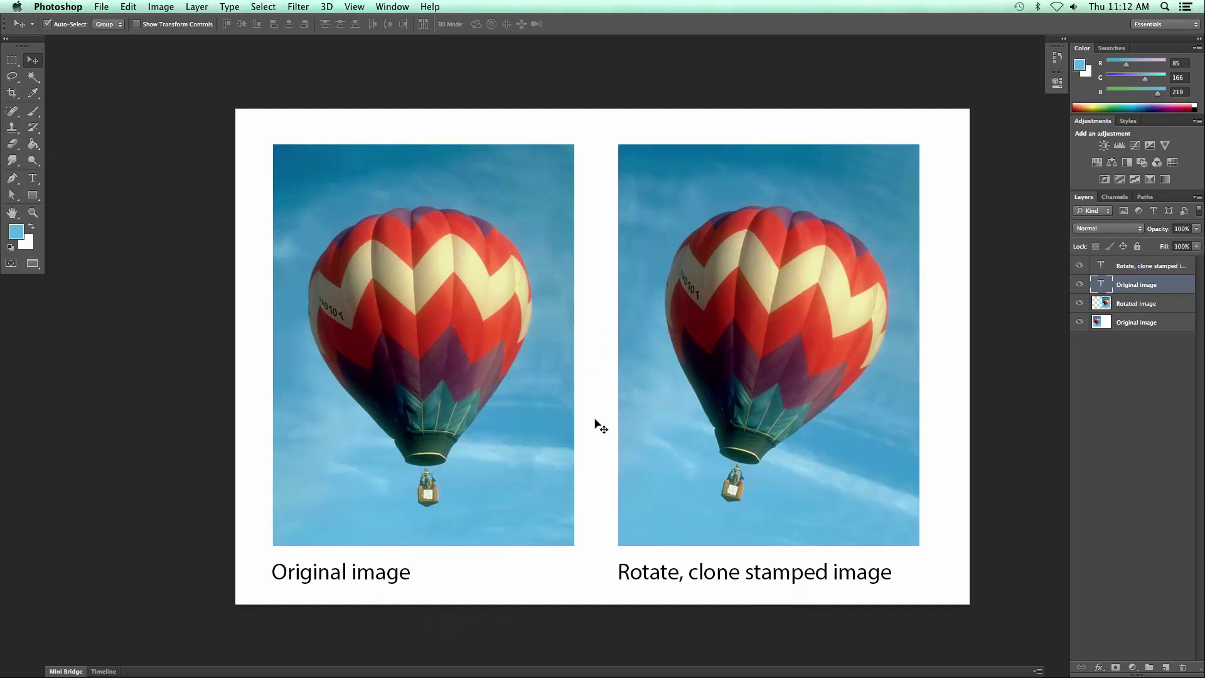
# View the captioned before-and-after layout full screen on black and return to the standard screen mode.
pyautogui.press('f')
pyautogui.press('f')
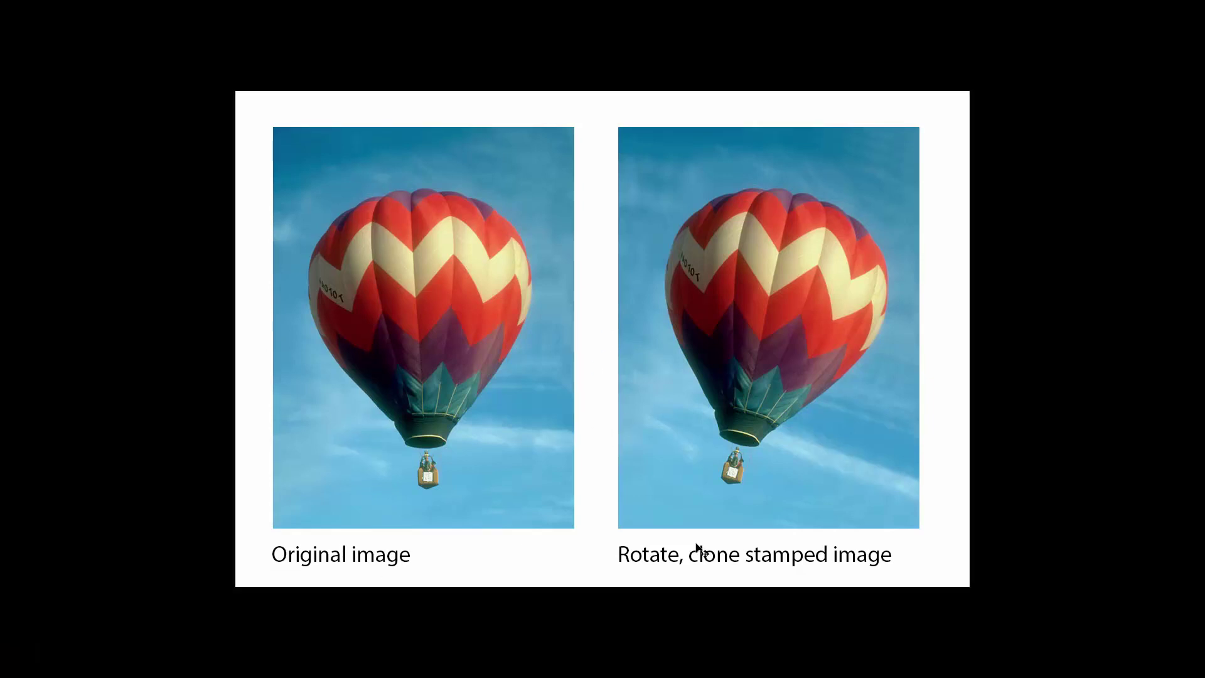
pyautogui.press('f')
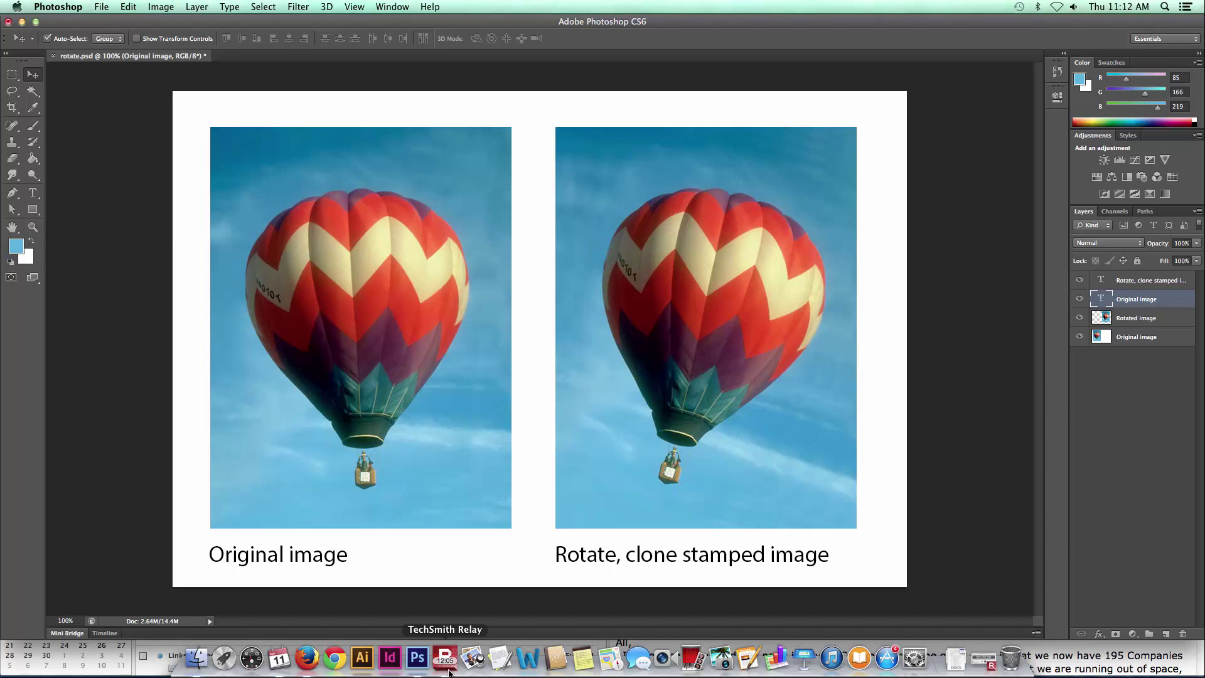
pyautogui.click(446, 664)
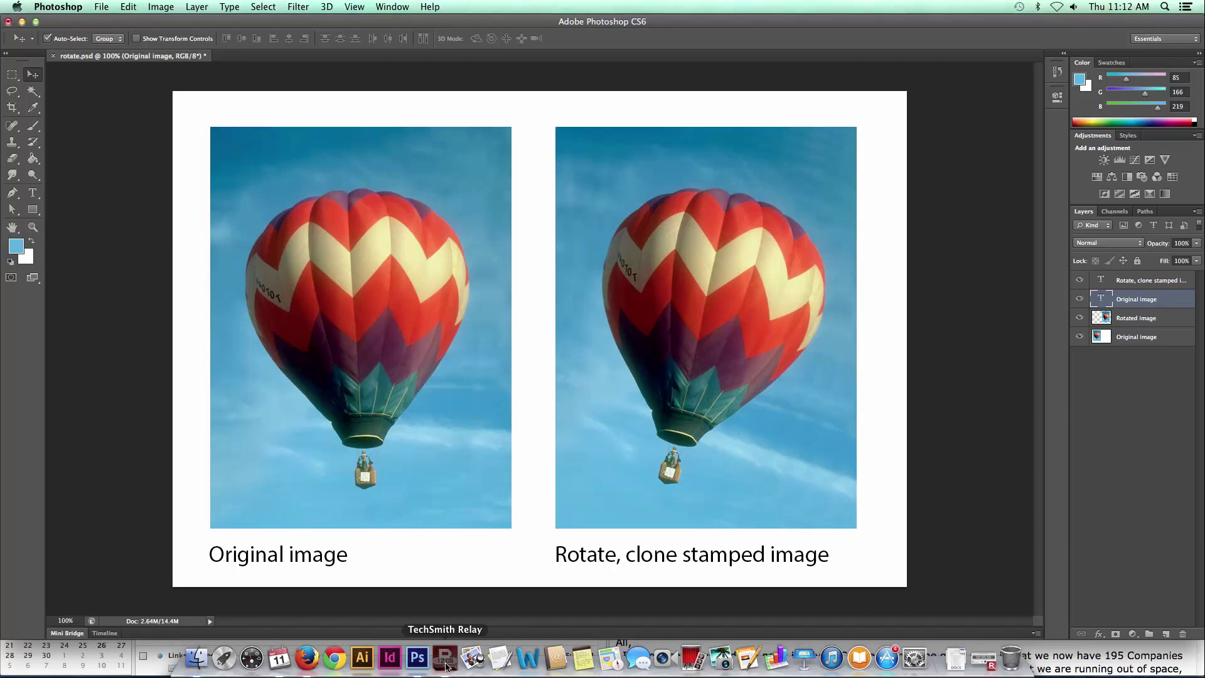